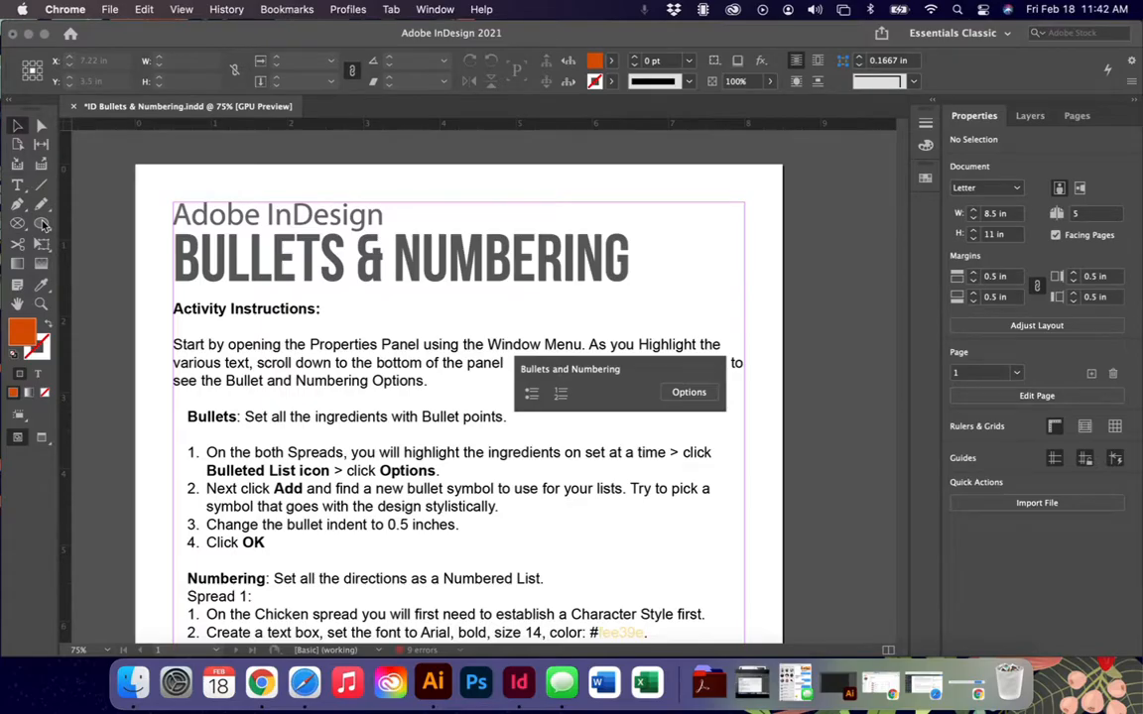
# Review the activity instructions page and the chicken and cookie recipe spreads.
pyautogui.click(308, 431)
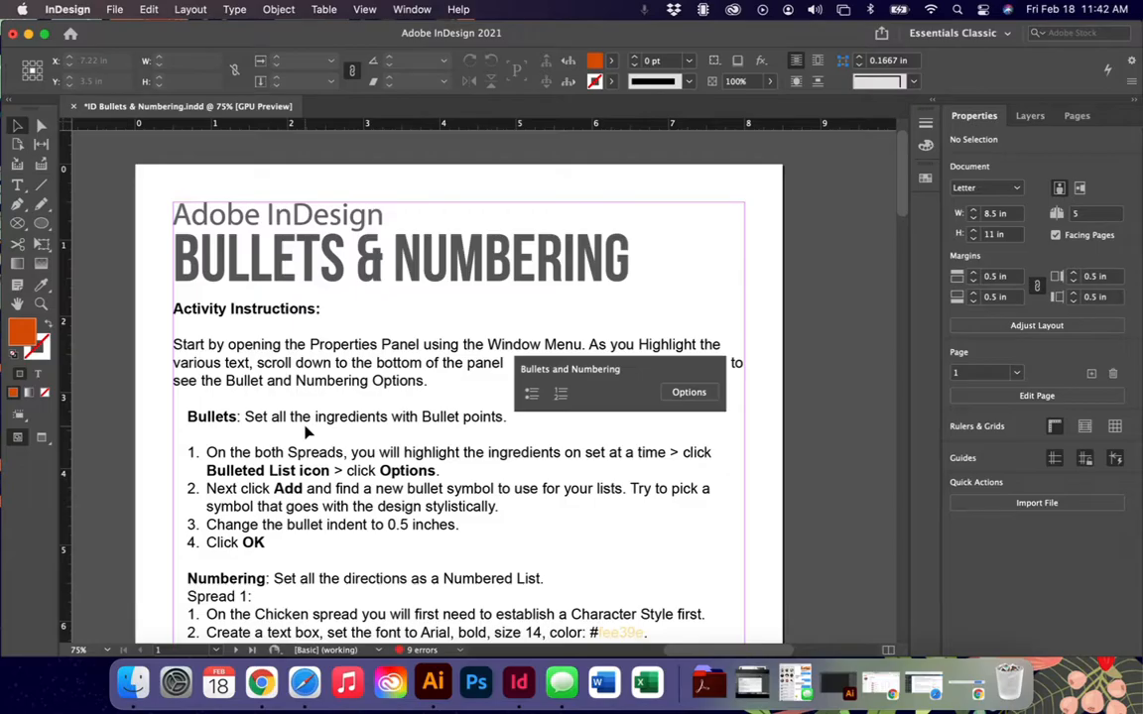
pyautogui.press('super+minus')
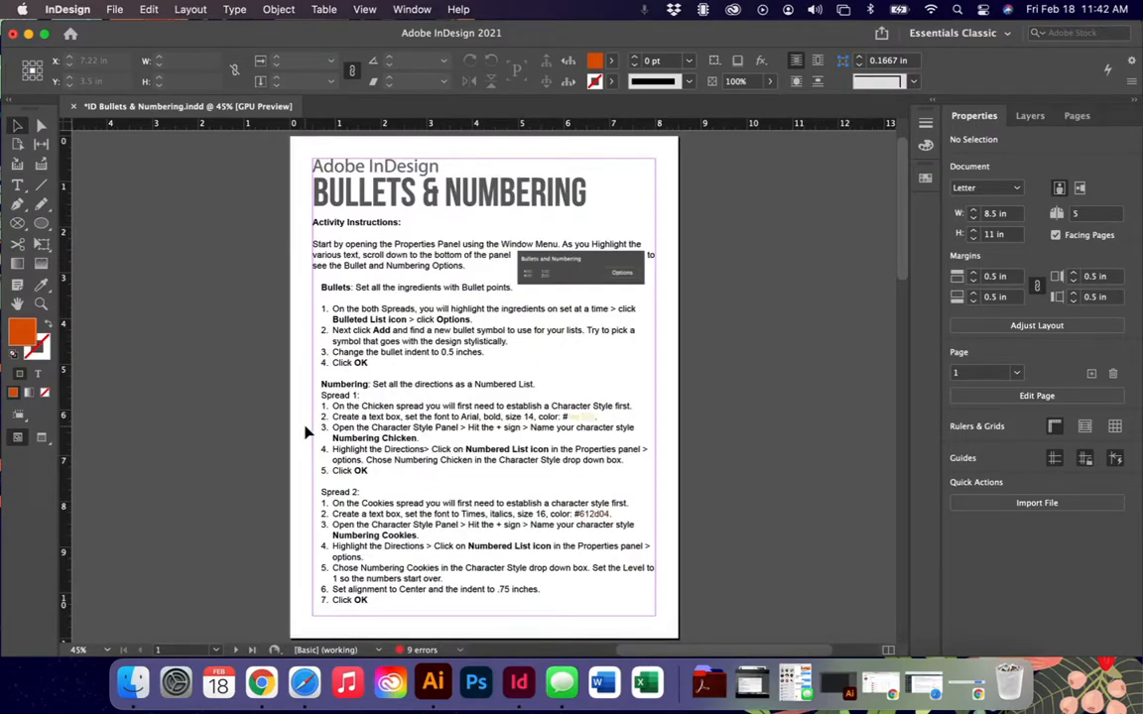
pyautogui.scroll(-20, 308, 432)
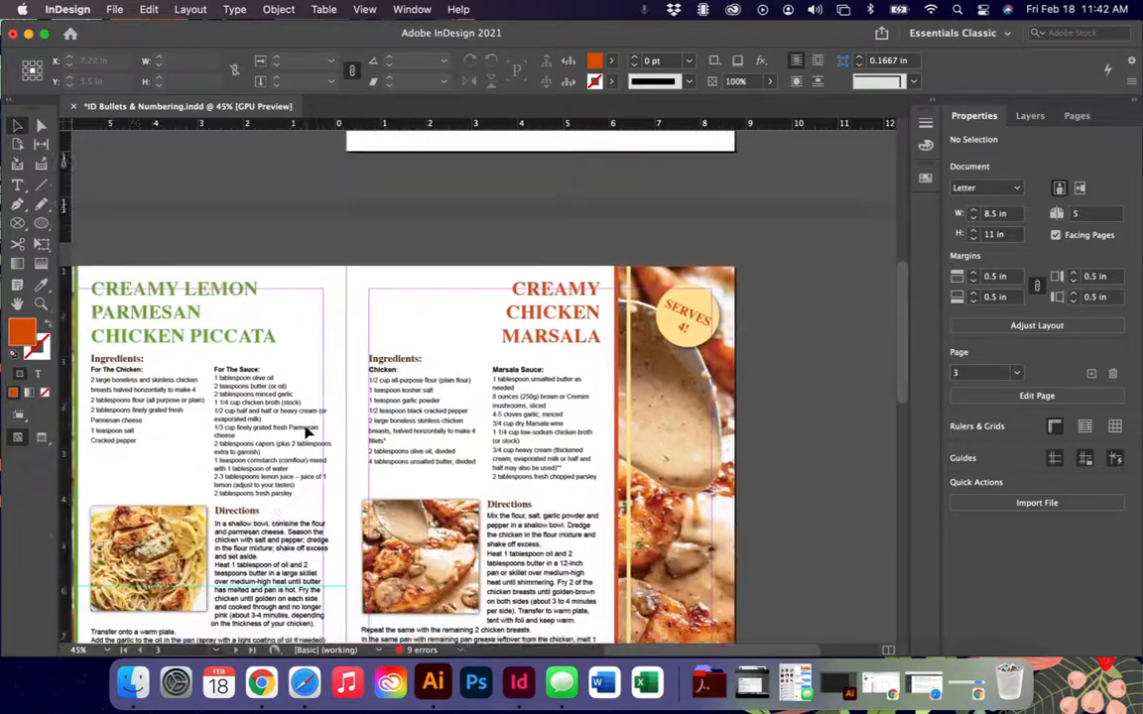
pyautogui.scroll(-4, 308, 431)
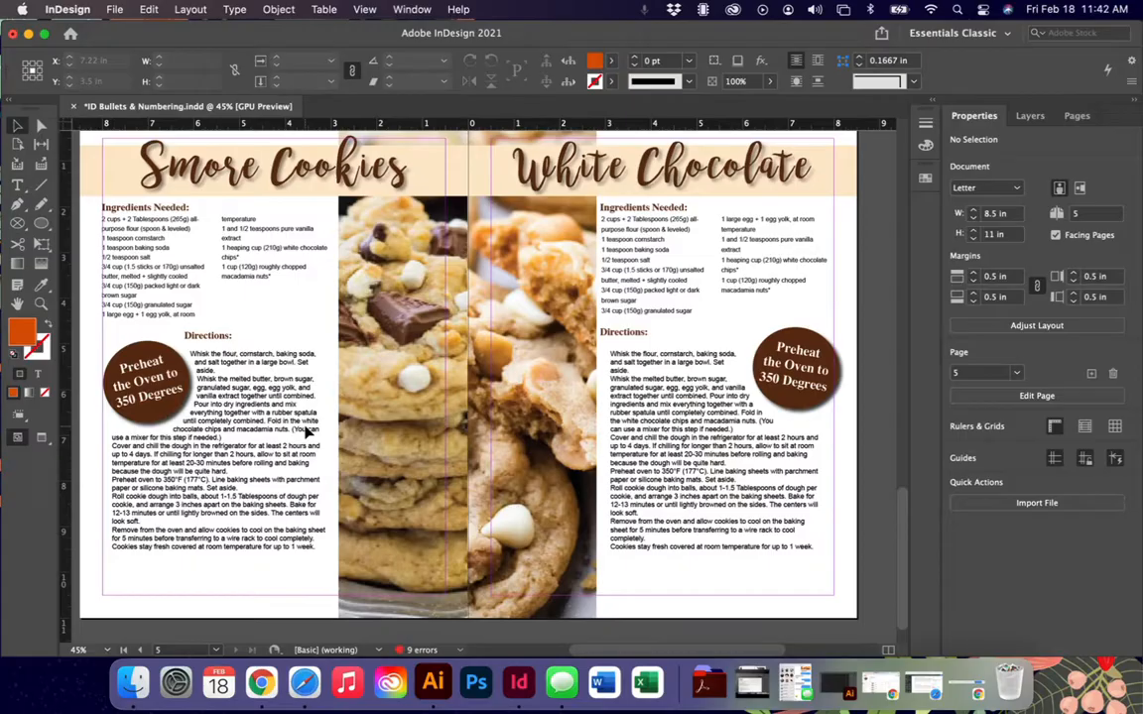
pyautogui.scroll(10, 308, 431)
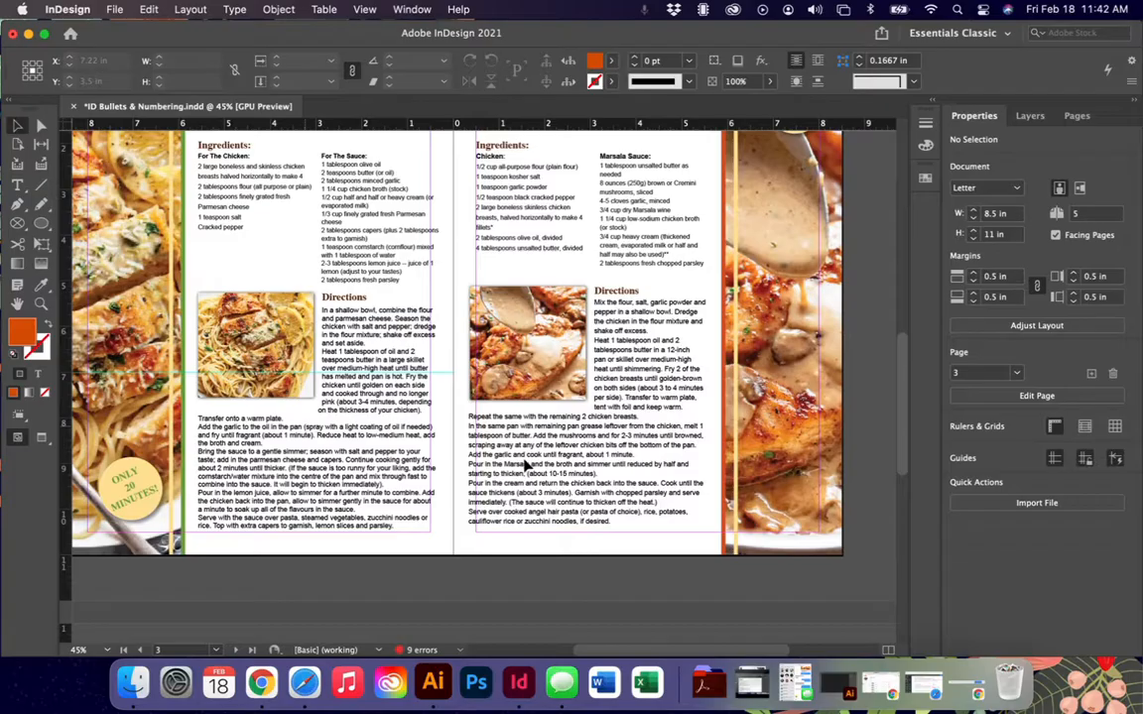
pyautogui.scroll(5, 585, 376)
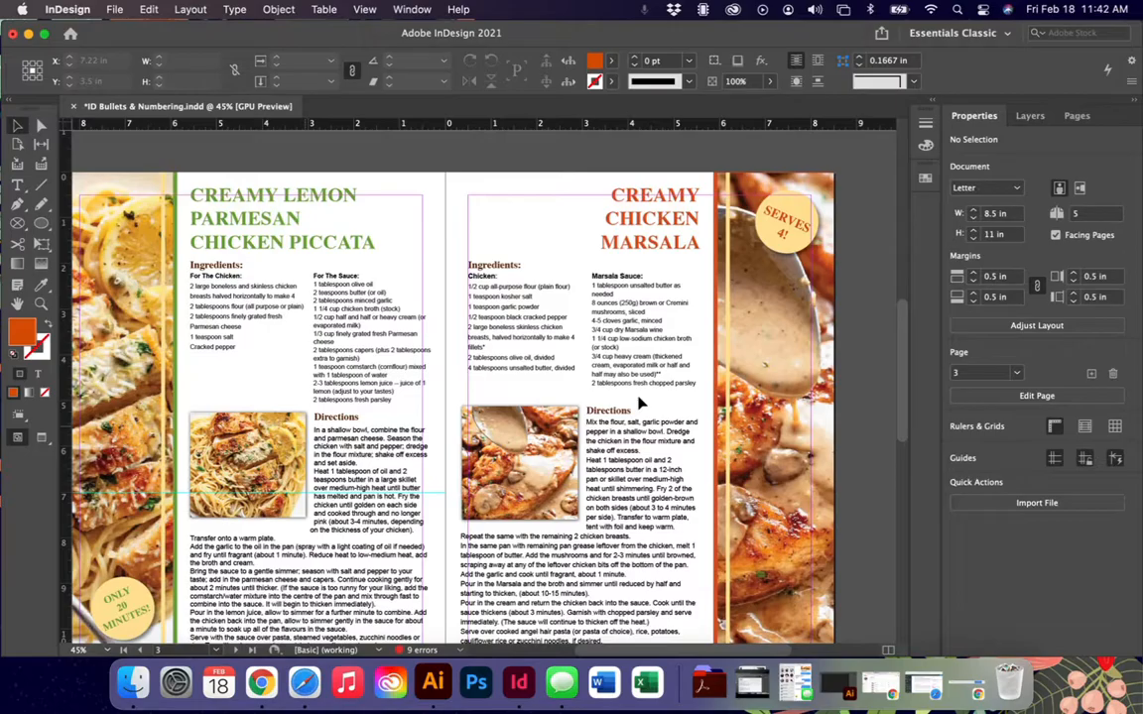
pyautogui.scroll(8, 639, 403)
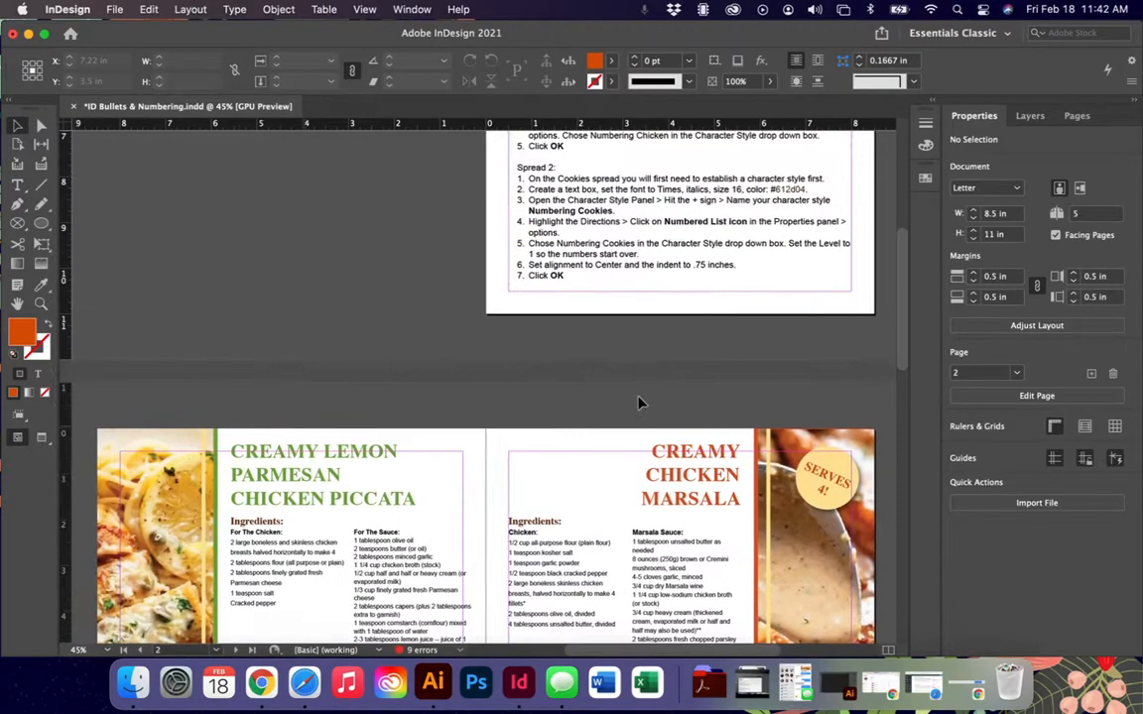
pyautogui.scroll(1, 640, 403)
pyautogui.scroll(3, 640, 403)
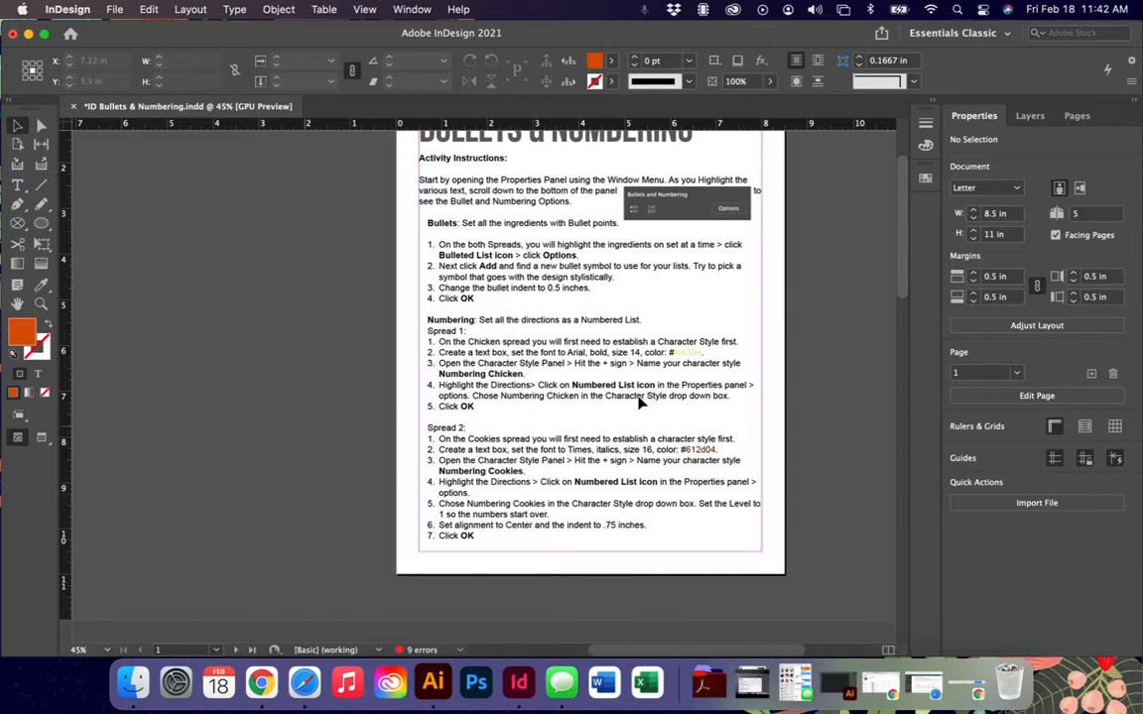
# Format the "For The Chicken" ingredients of the Creamy Lemon Parmesan Chicken Piccata recipe as a bulleted list.
pyautogui.scroll(-10, 639, 402)
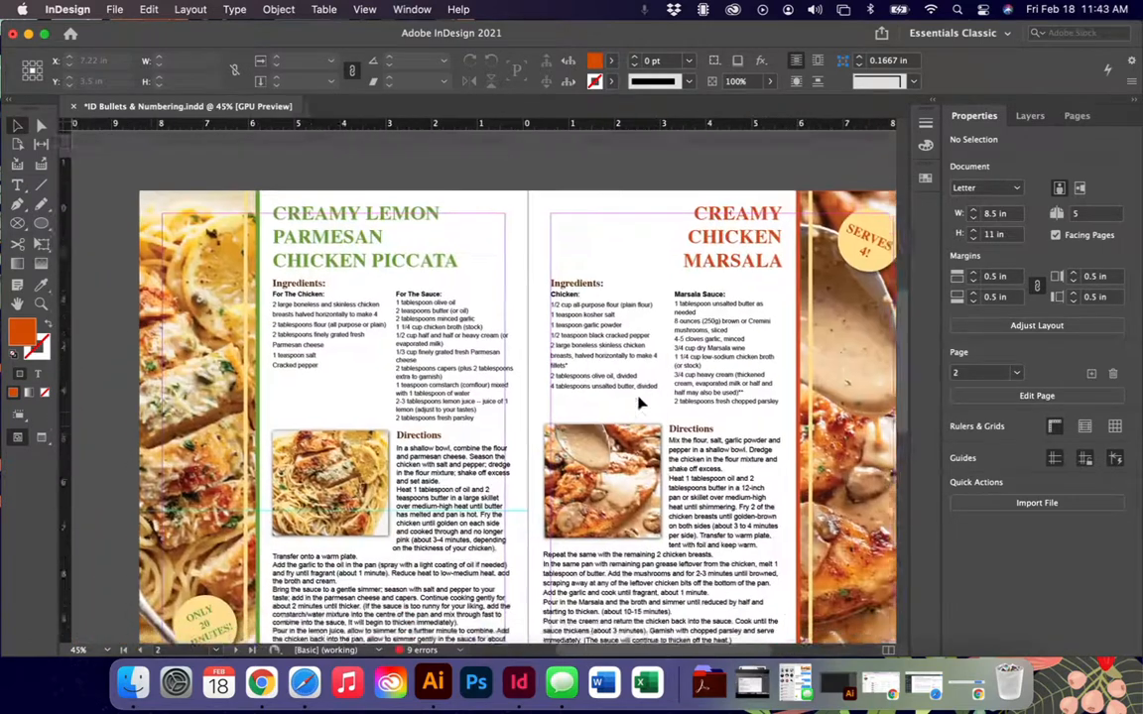
pyautogui.click(468, 353)
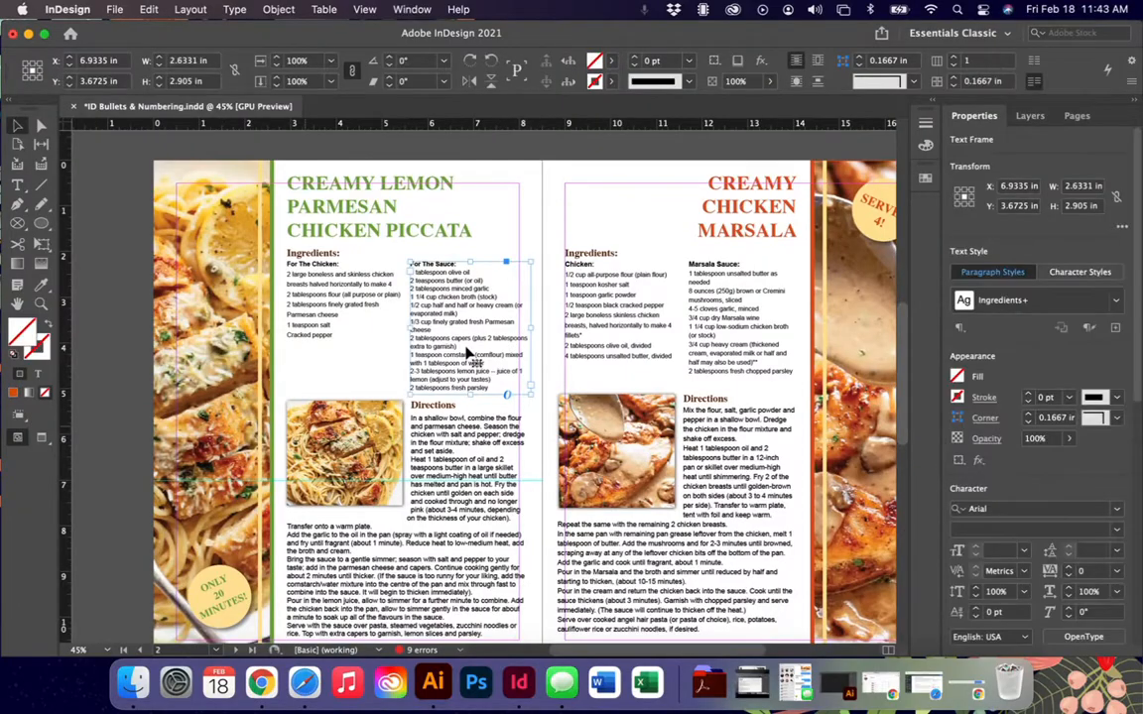
pyautogui.press('super+equal')
pyautogui.press('super+equal')
pyautogui.click(252, 349)
pyautogui.press('t')
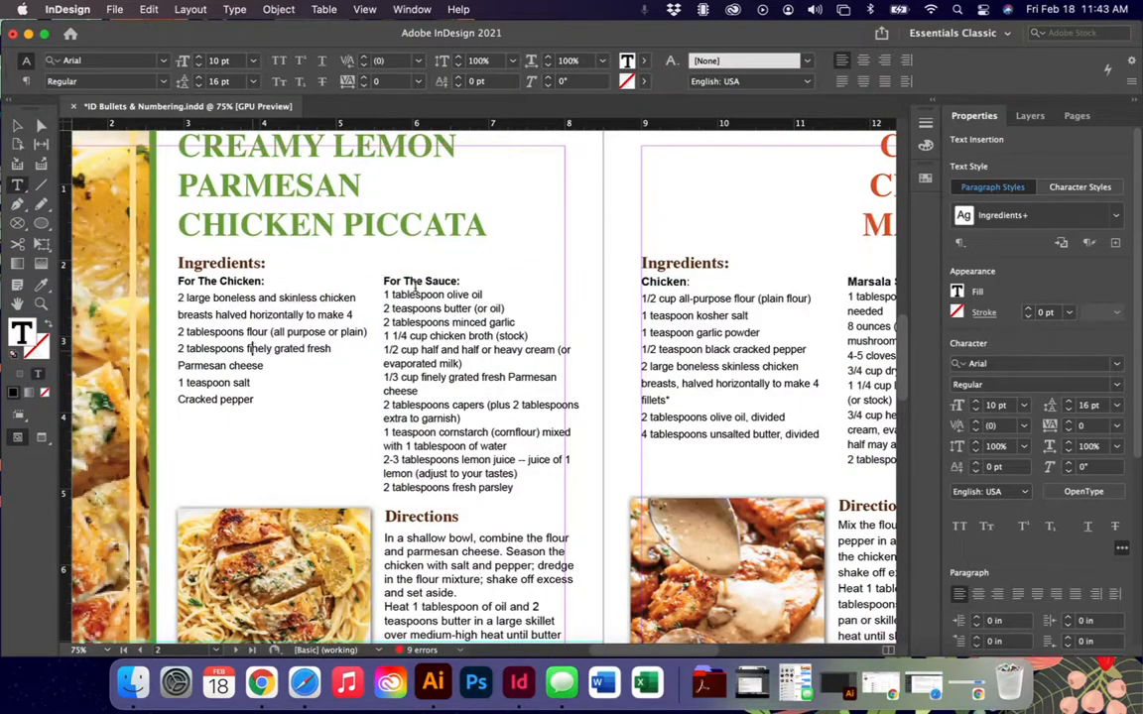
pyautogui.moveTo(256, 400); pyautogui.dragTo(179, 297)
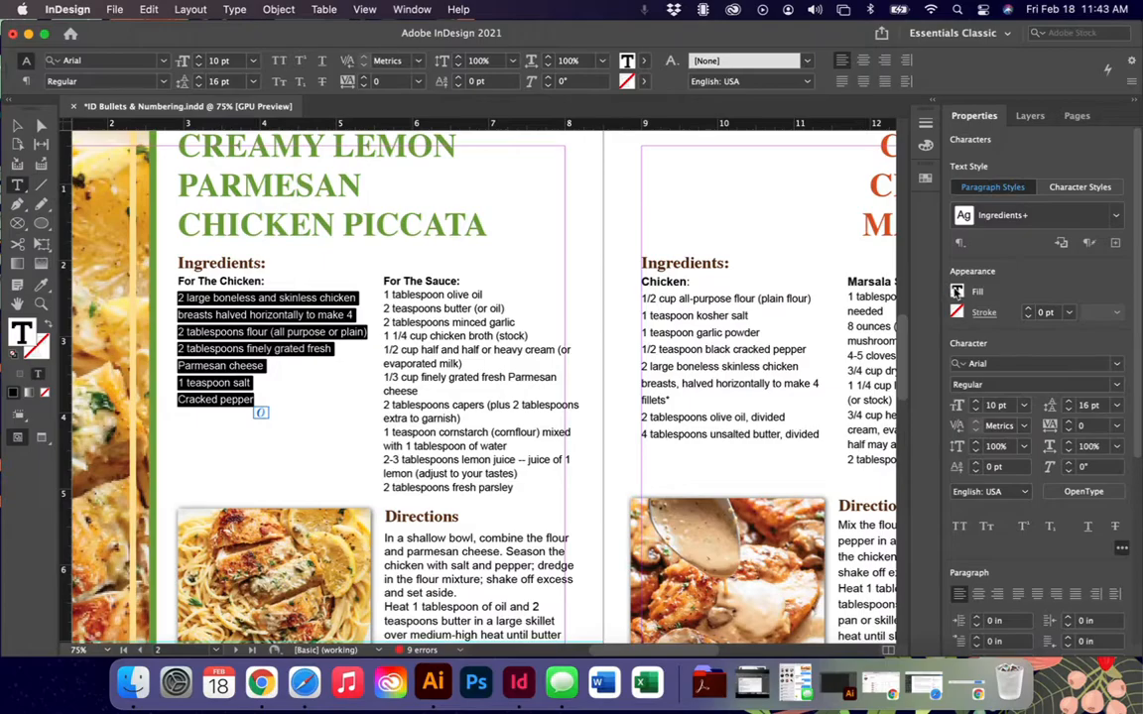
pyautogui.scroll(-5, 1139, 381)
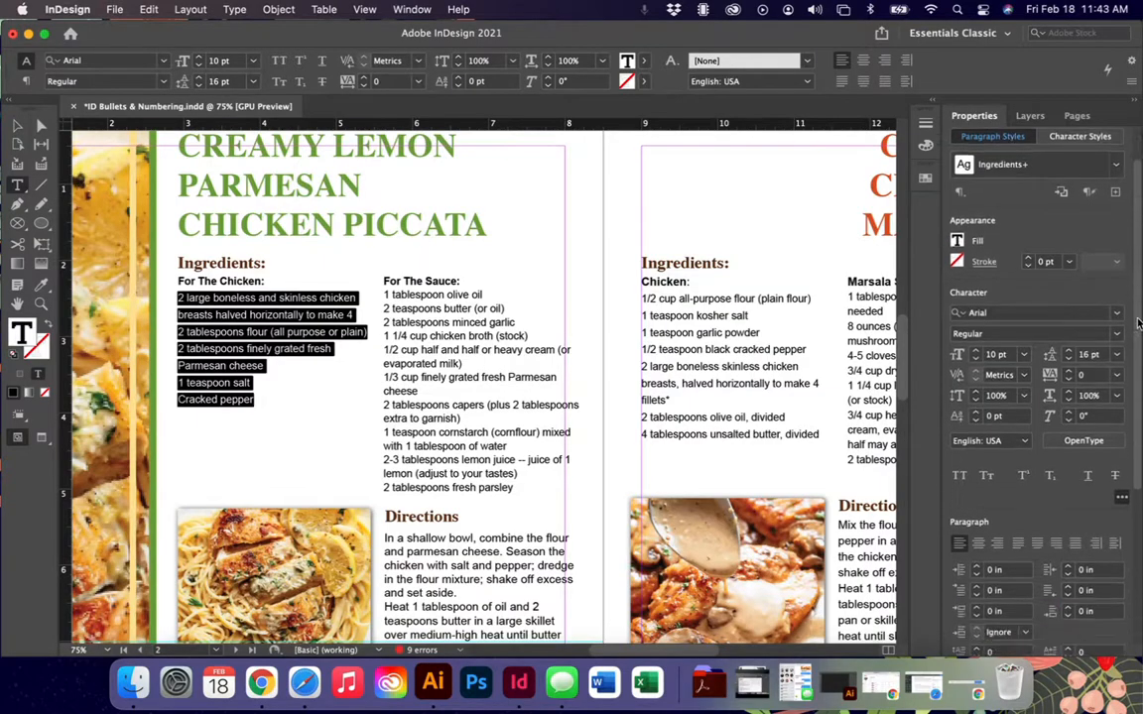
pyautogui.scroll(-3, 1139, 380)
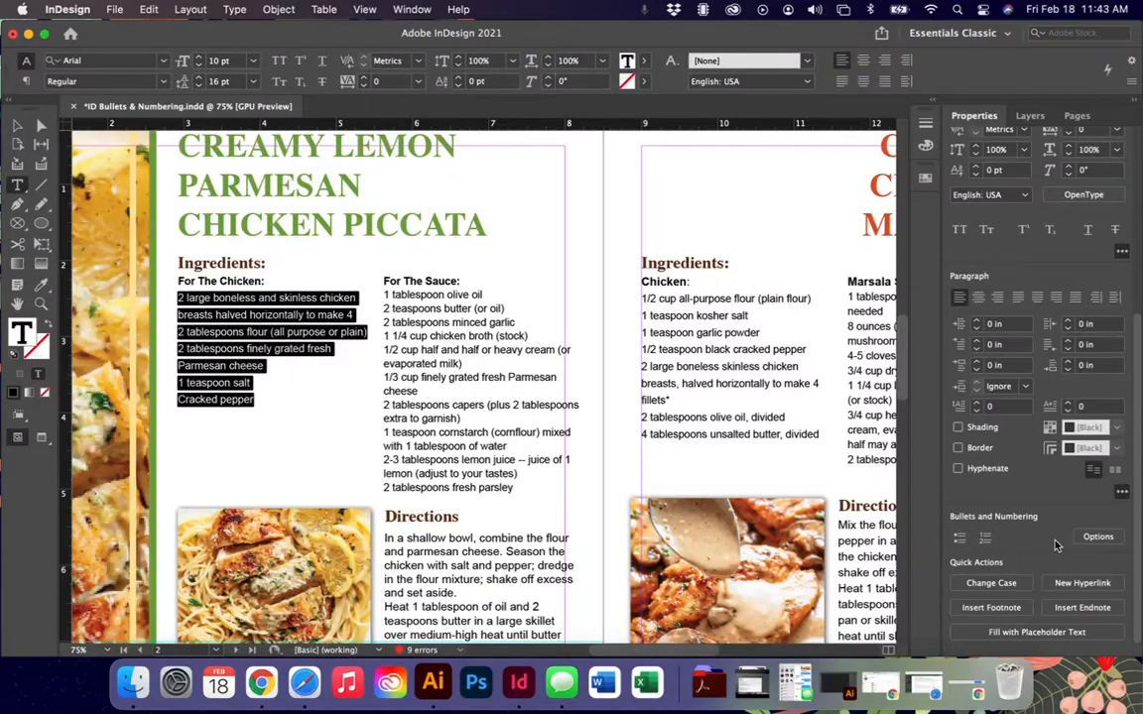
pyautogui.click(959, 538)
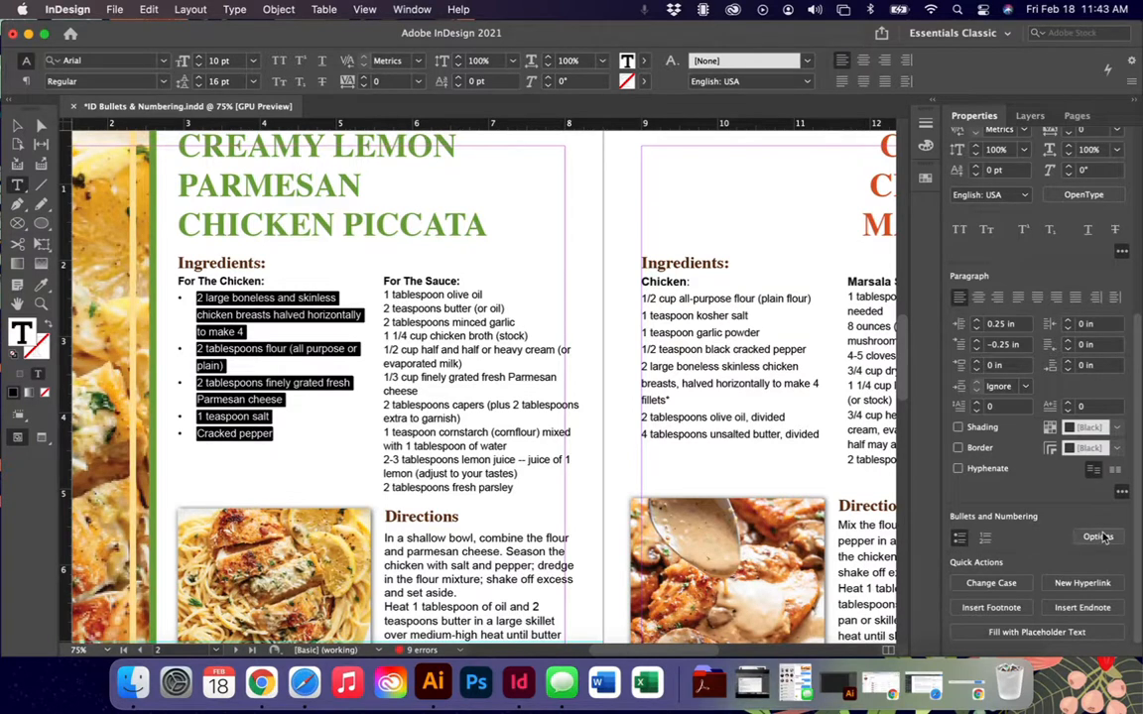
# In the chicken ingredients' bullet options, keep the list type Bullets and set the left indent to 0.5 in.
pyautogui.keyDown('alt'); pyautogui.click(959, 538); pyautogui.keyUp('alt')
pyautogui.moveTo(764, 116); pyautogui.dragTo(514, 170)
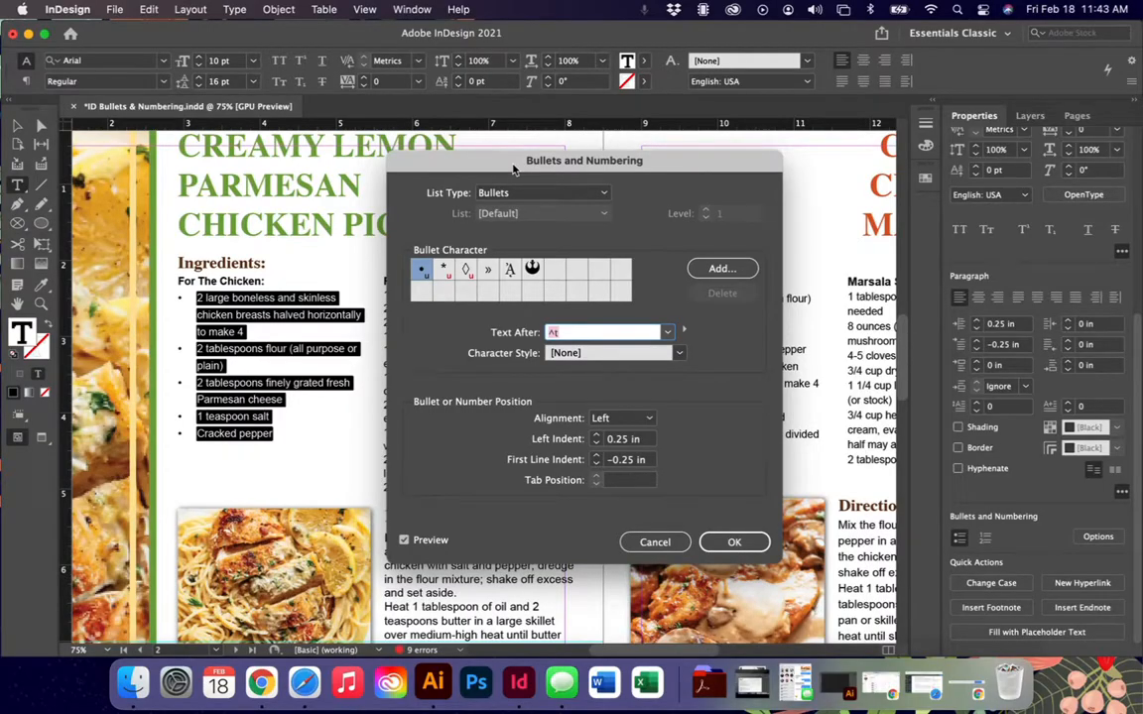
pyautogui.click(541, 193)
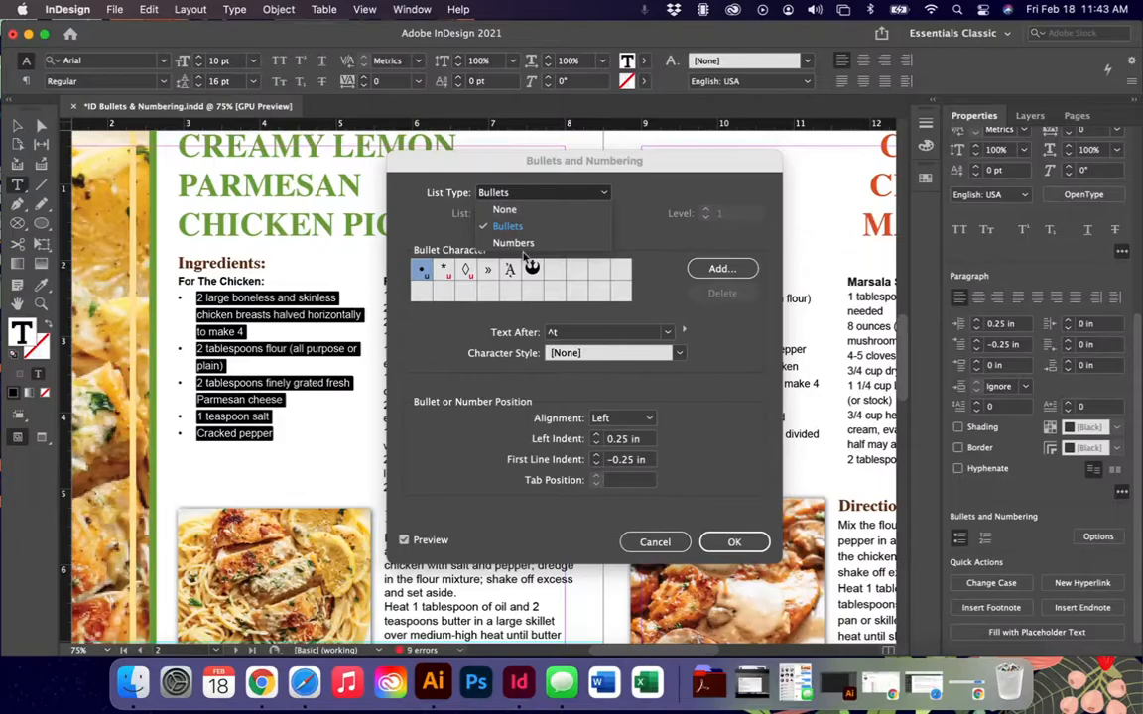
pyautogui.click(506, 225)
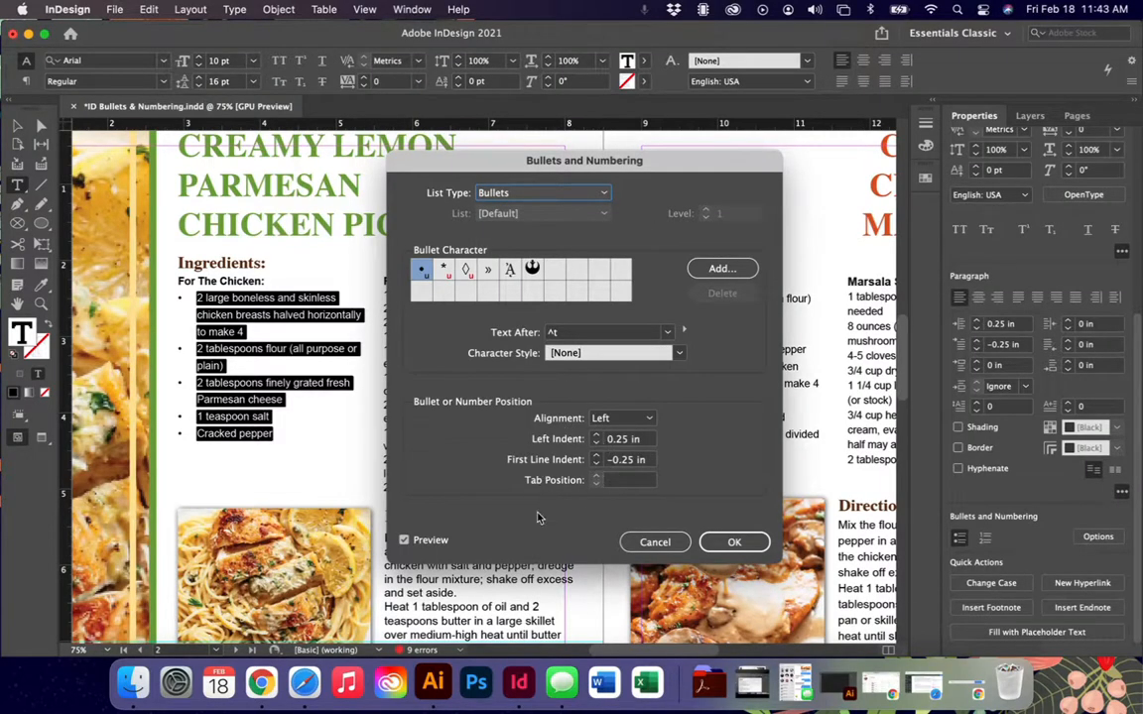
pyautogui.click(597, 437)
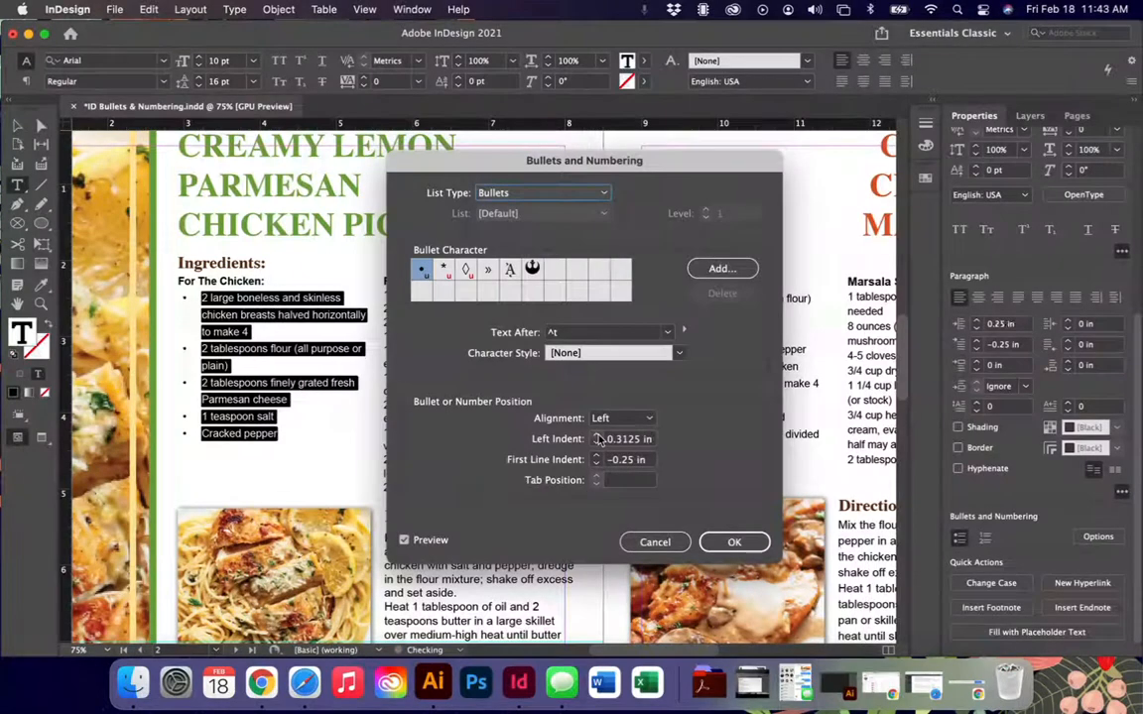
pyautogui.click(597, 437)
pyautogui.click(597, 437)
pyautogui.click(597, 437)
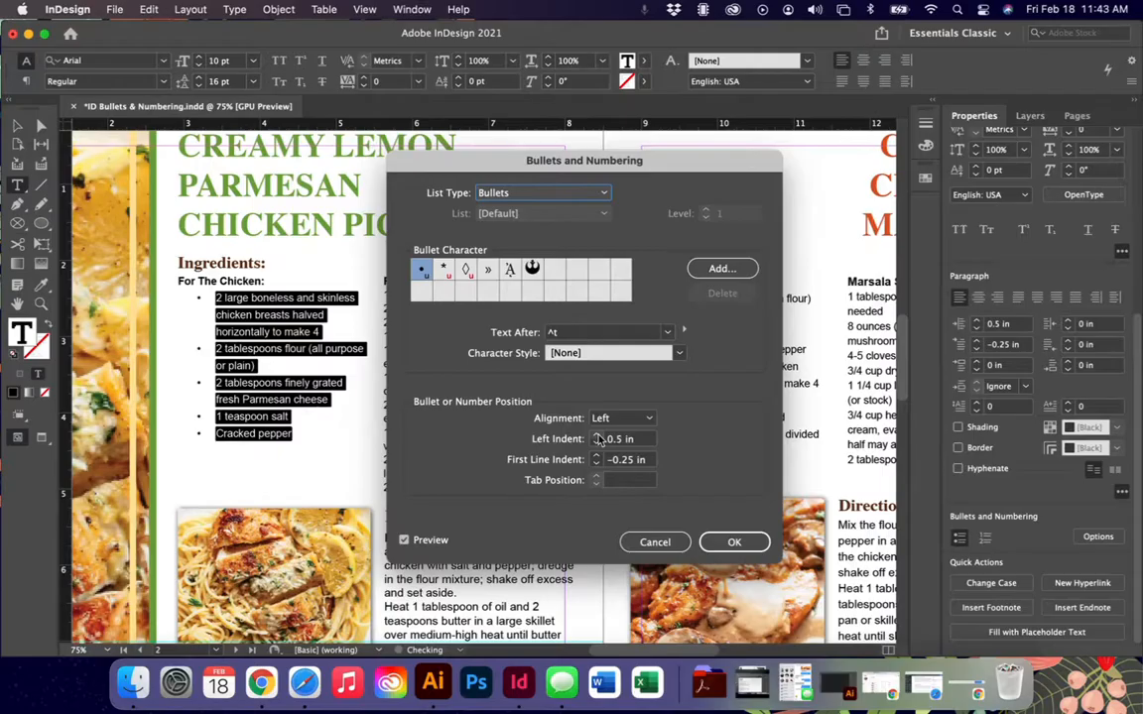
# Start adding a new bullet character and set the glyph font family to Wingdings.
pyautogui.click(710, 270)
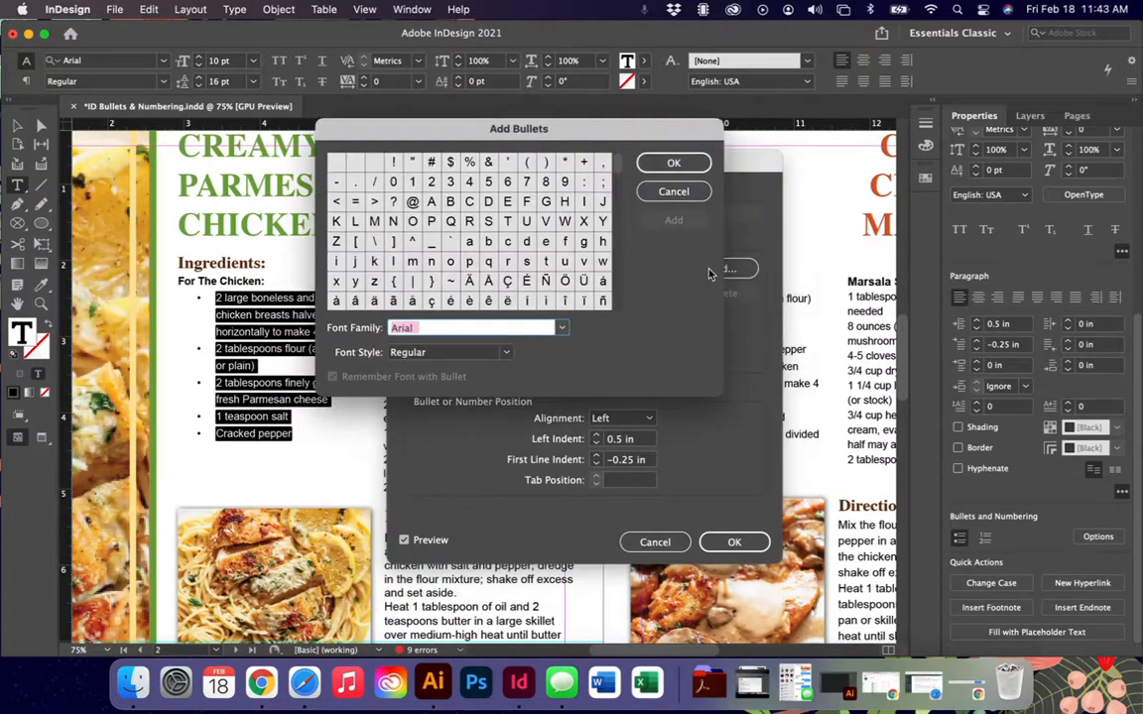
pyautogui.scroll(-10, 615, 228)
pyautogui.moveTo(627, 224); pyautogui.dragTo(635, 167)
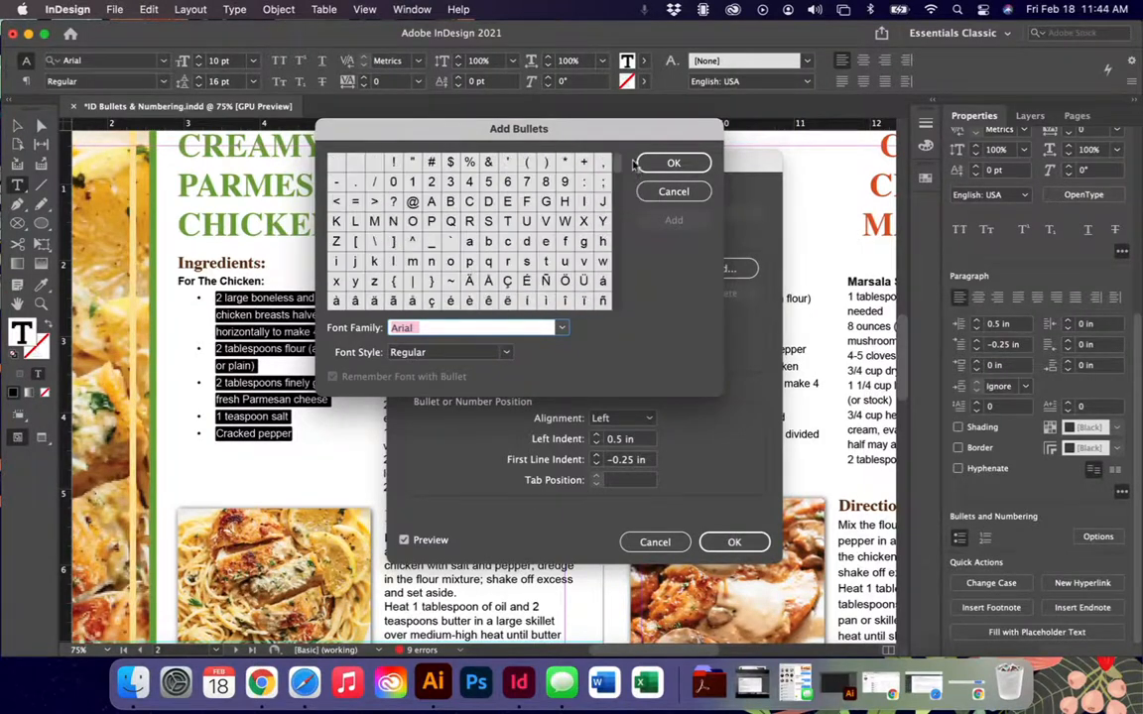
pyautogui.click(560, 329)
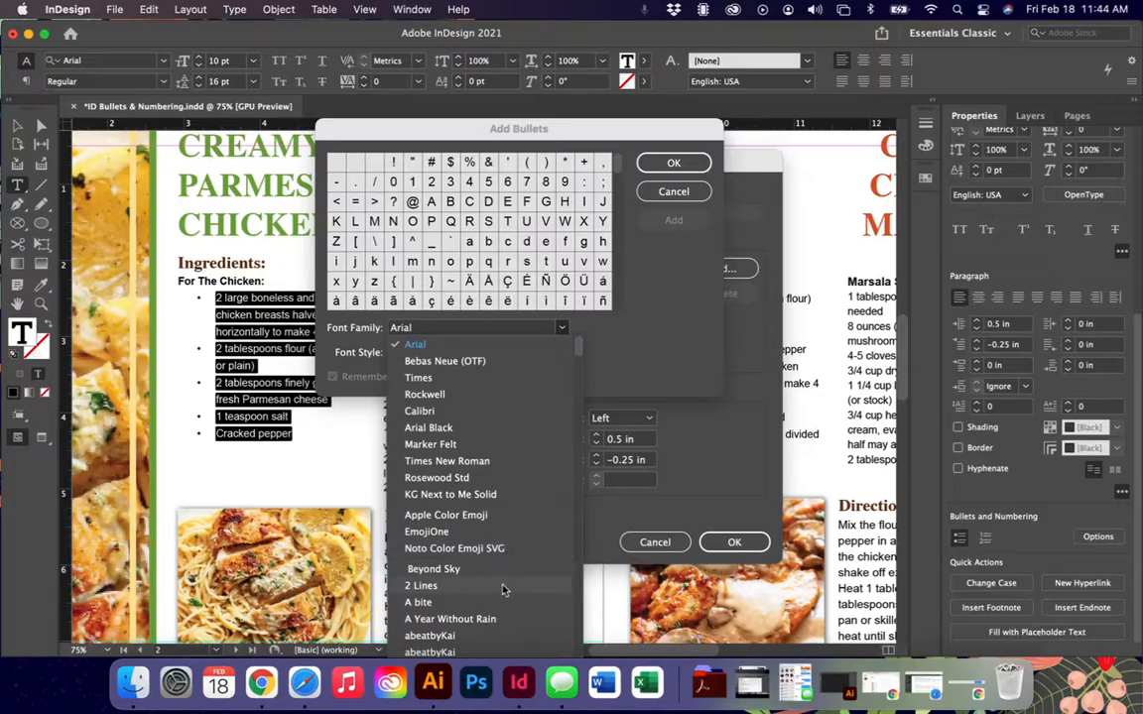
pyautogui.scroll(-3, 503, 588)
pyautogui.scroll(-20, 503, 589)
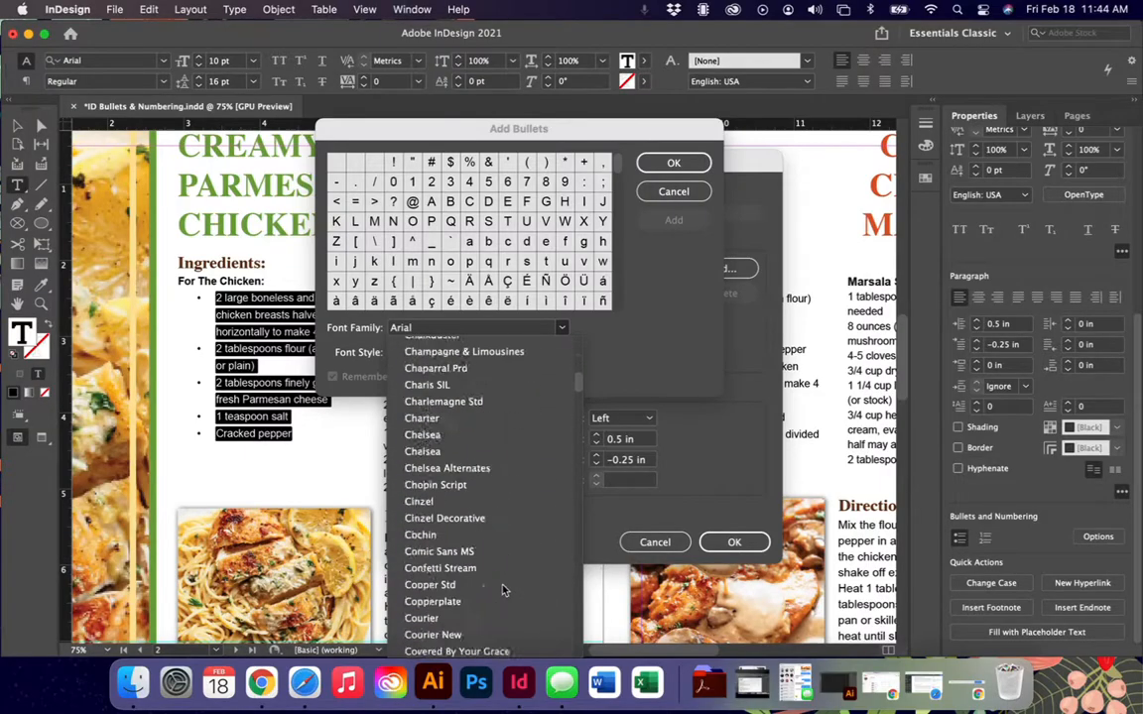
pyautogui.scroll(-10, 503, 591)
pyautogui.scroll(15, 503, 589)
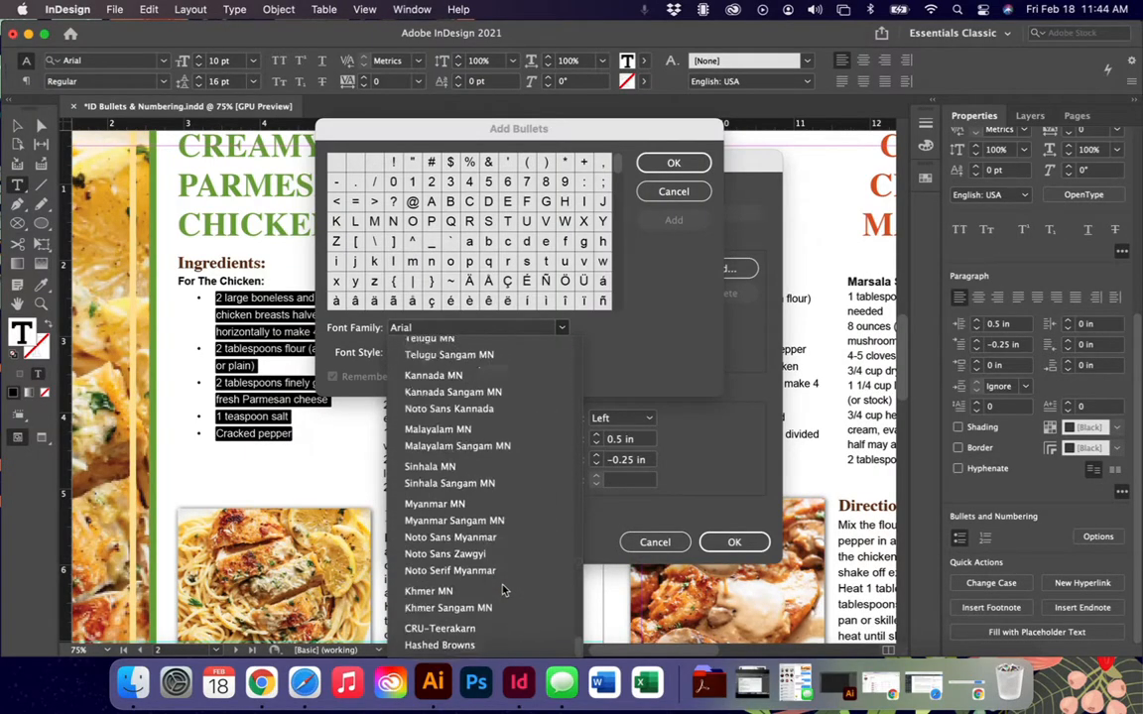
pyautogui.scroll(15, 503, 589)
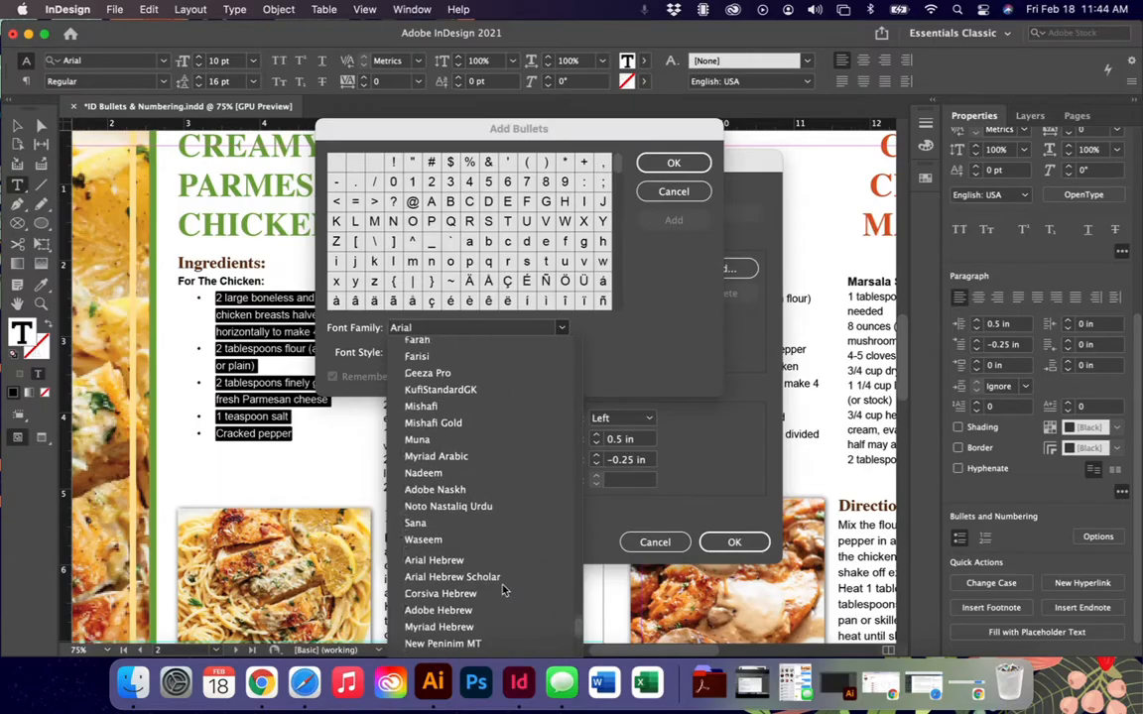
pyautogui.scroll(12, 503, 589)
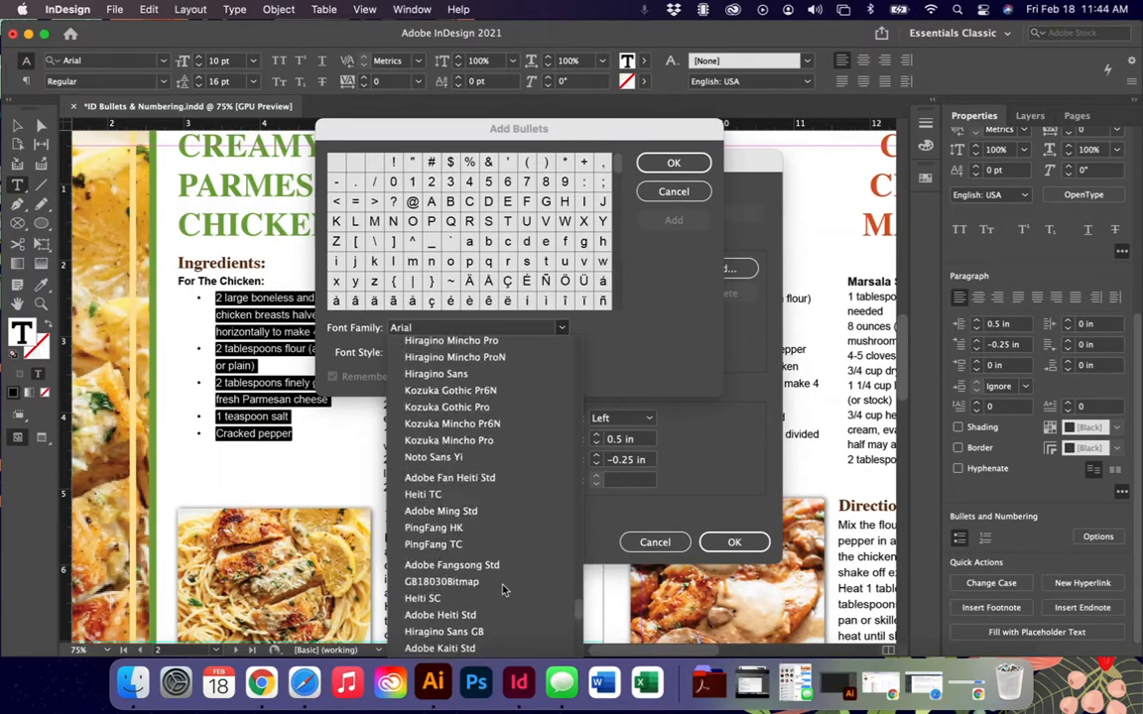
pyautogui.scroll(4, 503, 589)
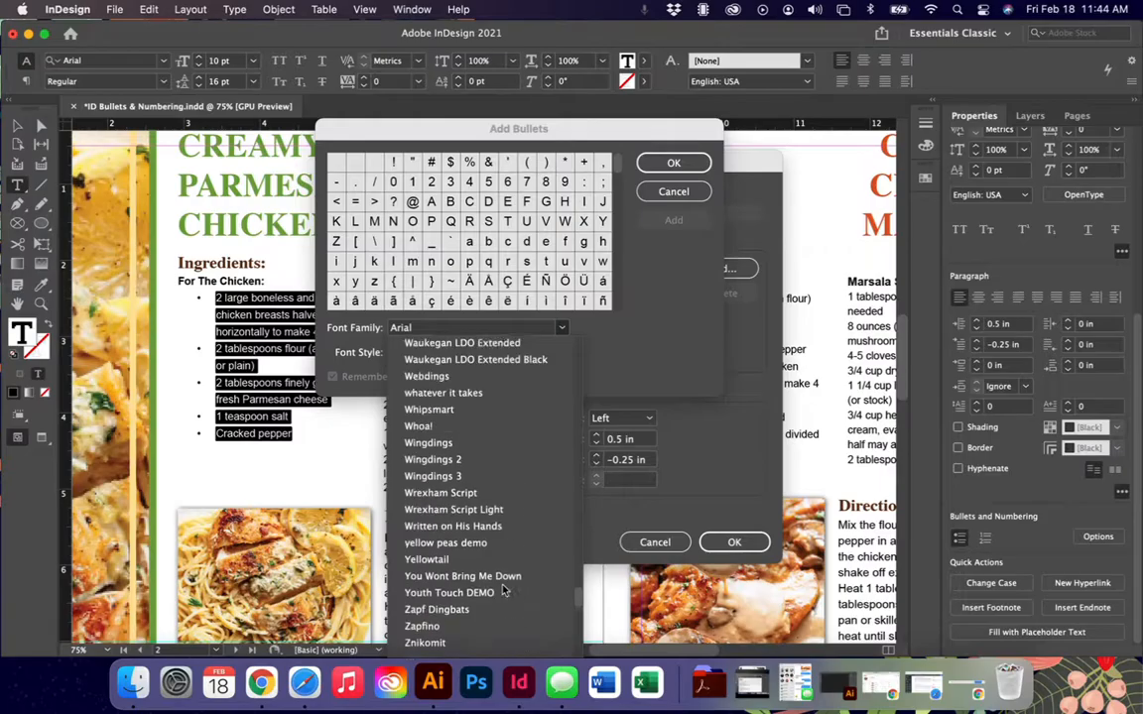
pyautogui.click(445, 476)
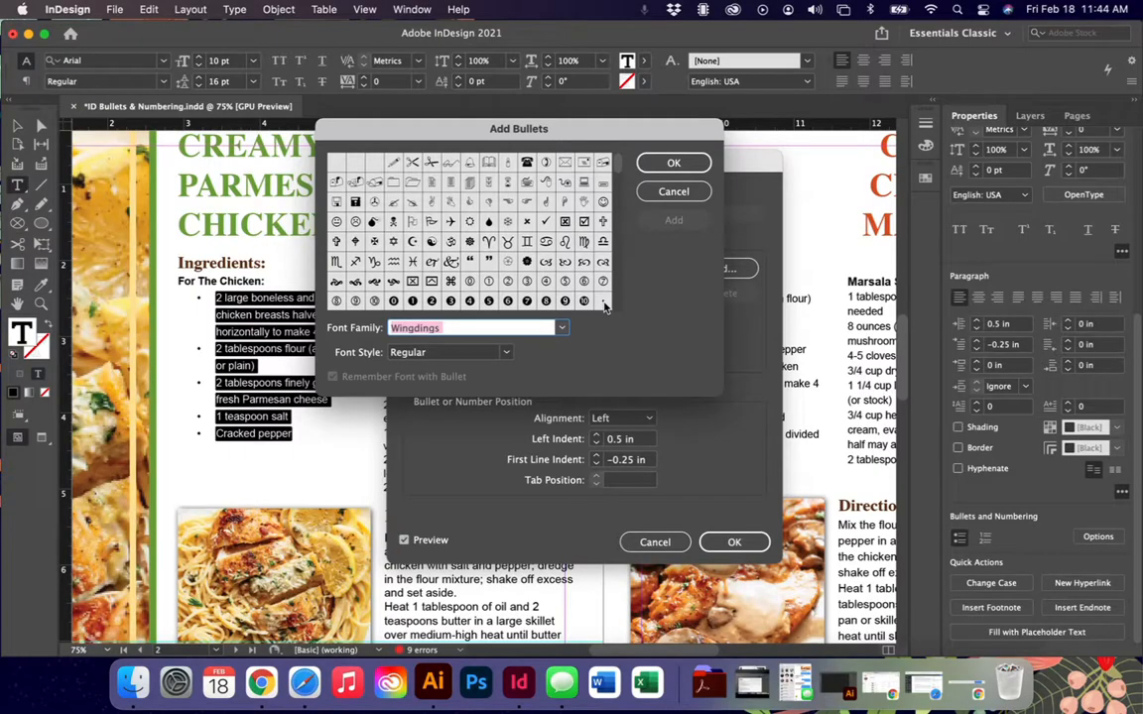
# Examine the Wingdings 2 and Wingdings 3 glyphs as possible bullet characters, and return the font family to Wingdings.
pyautogui.click(561, 328)
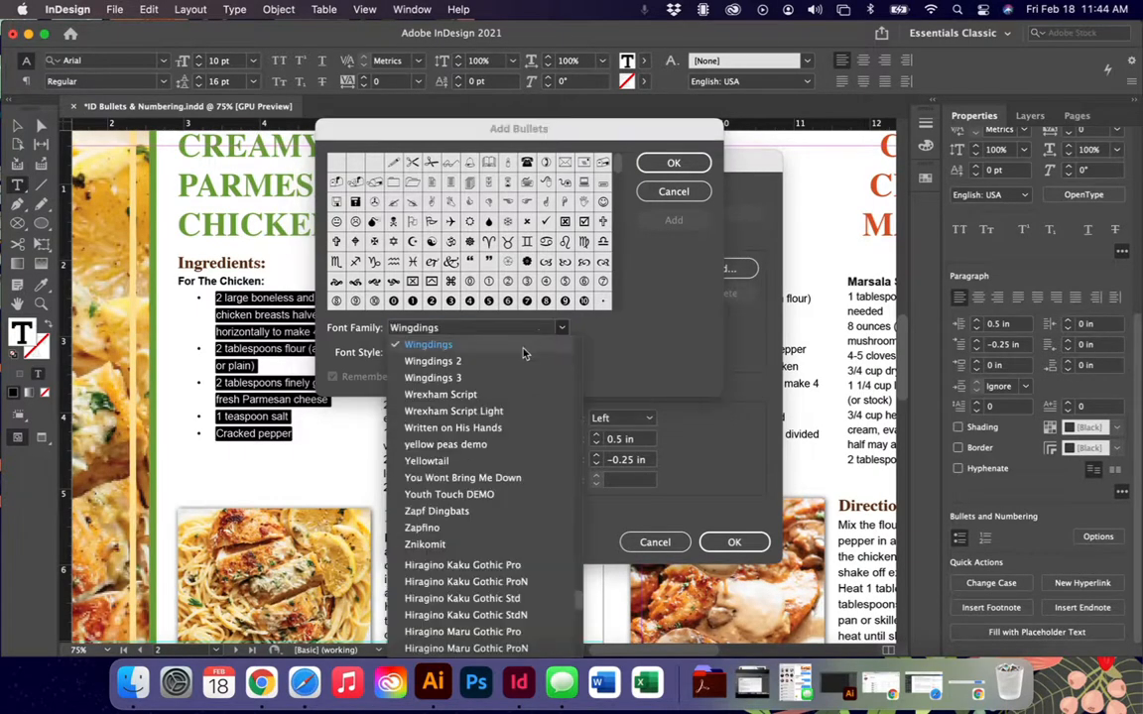
pyautogui.click(518, 361)
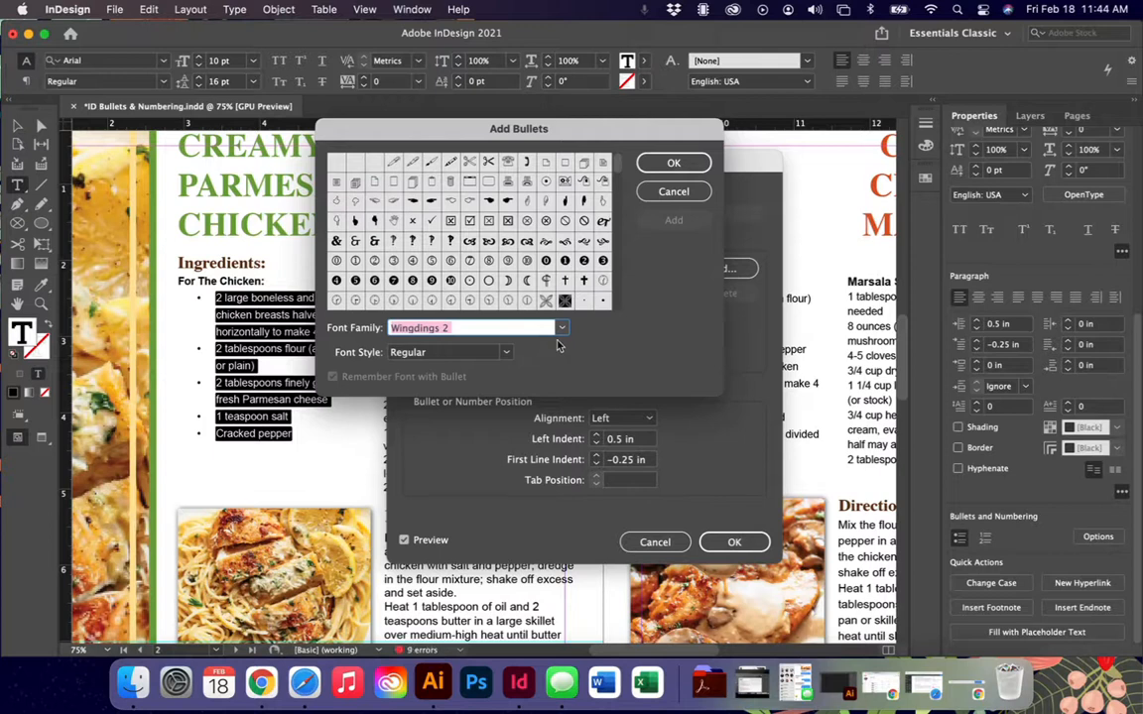
pyautogui.click(561, 328)
pyautogui.click(534, 365)
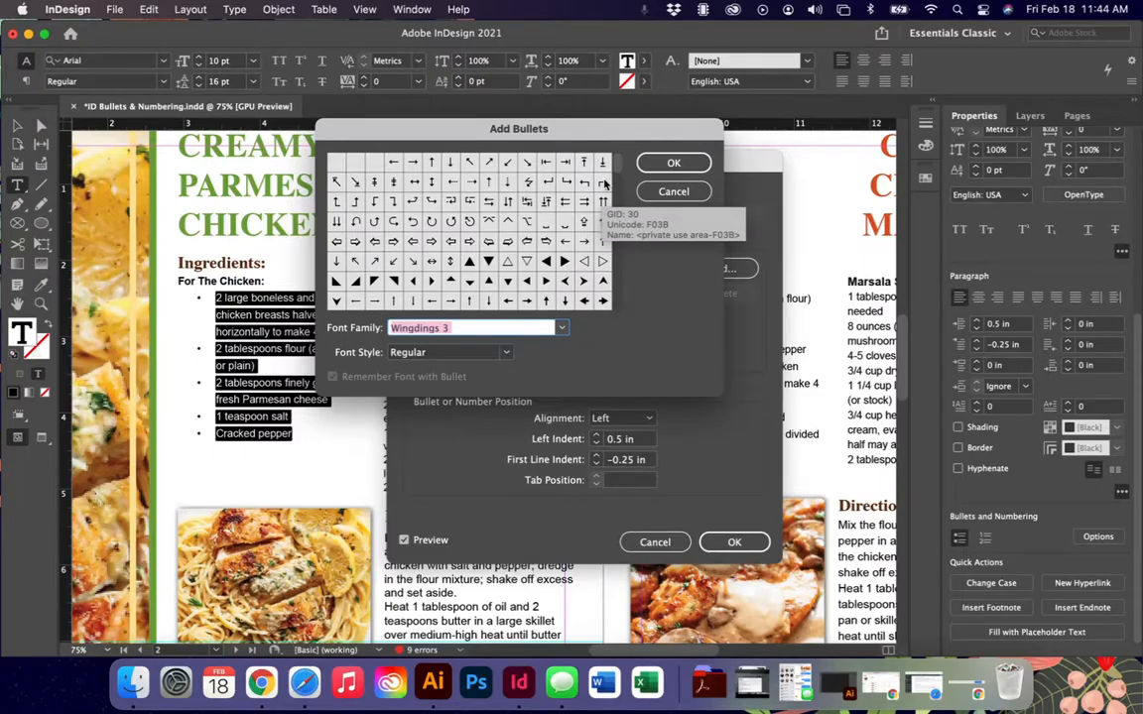
pyautogui.moveTo(615, 184); pyautogui.dragTo(628, 246)
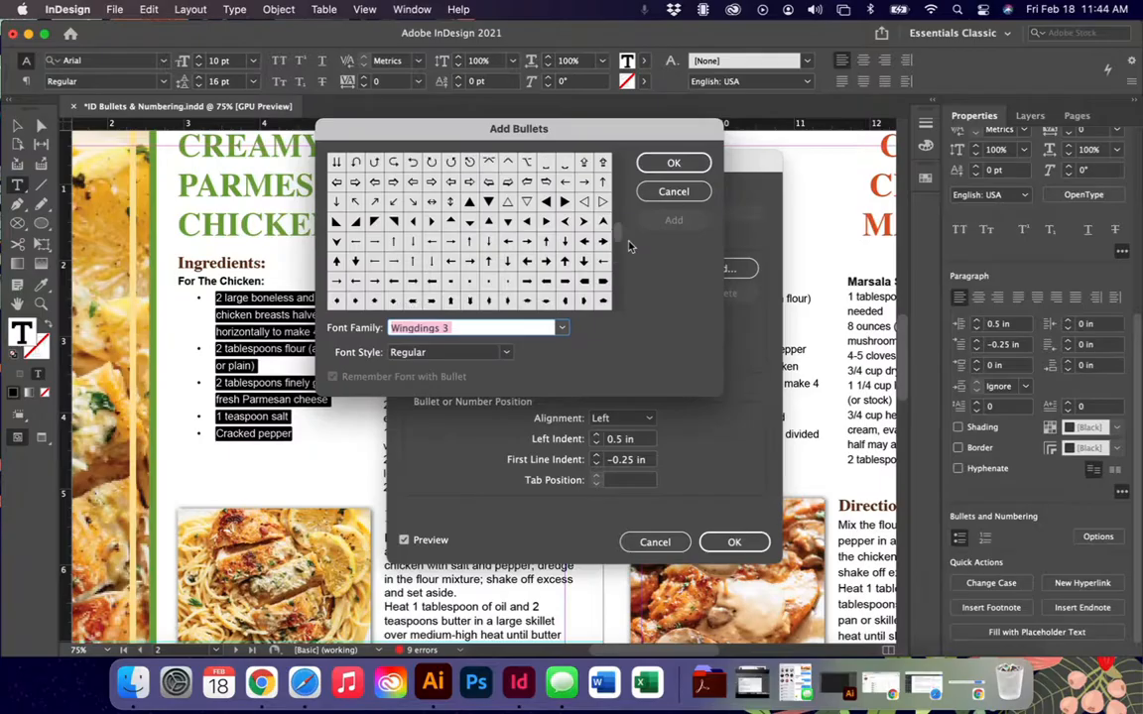
pyautogui.scroll(5, 631, 230)
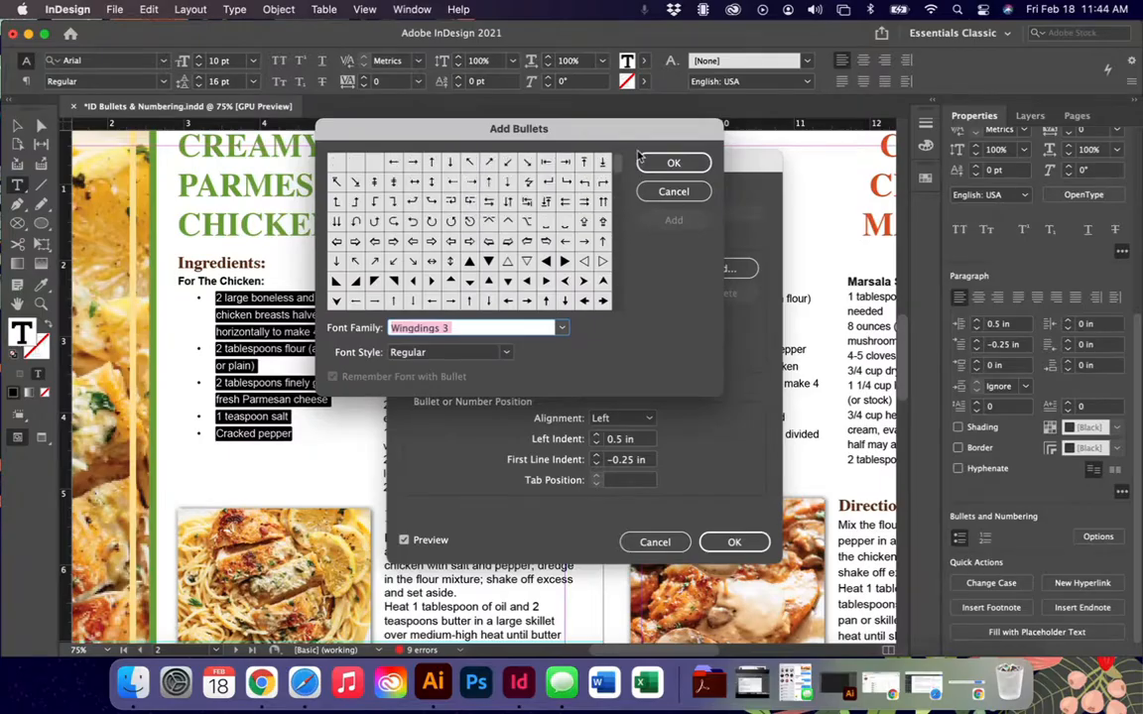
pyautogui.click(557, 327)
pyautogui.scroll(3, 533, 355)
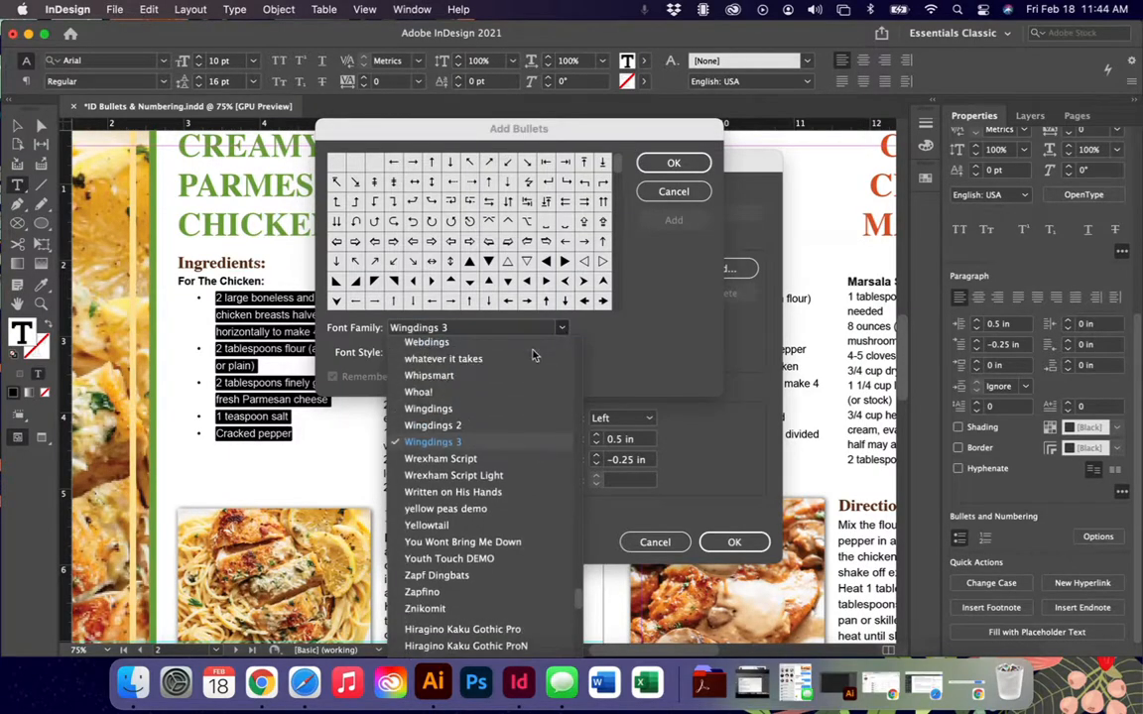
pyautogui.click(470, 410)
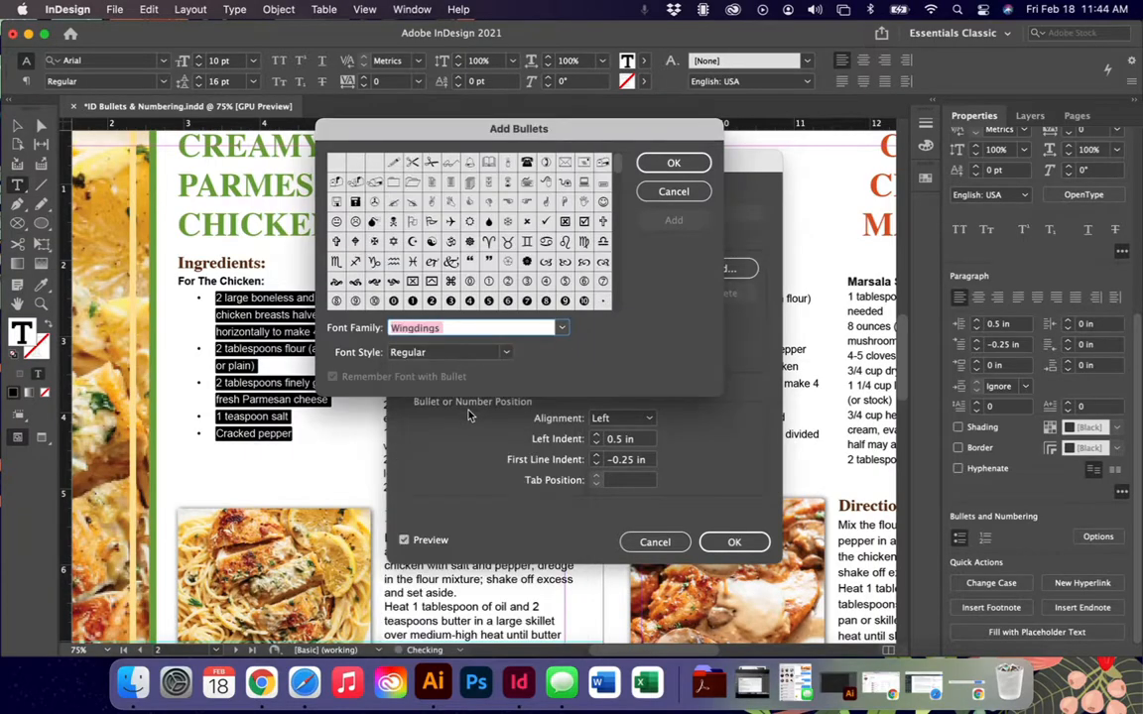
# Add the Wingdings wheel-shaped glyph to the bullet characters, and apply the existing round emblem as the chicken ingredients' bullet.
pyautogui.click(470, 241)
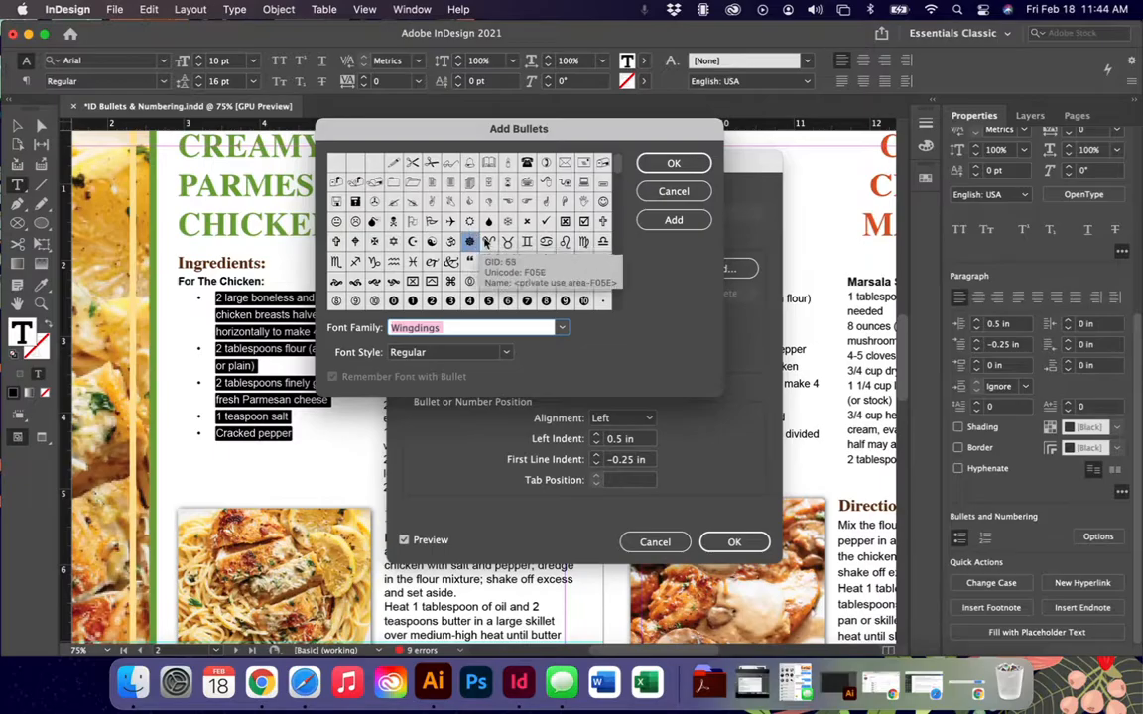
pyautogui.click(671, 161)
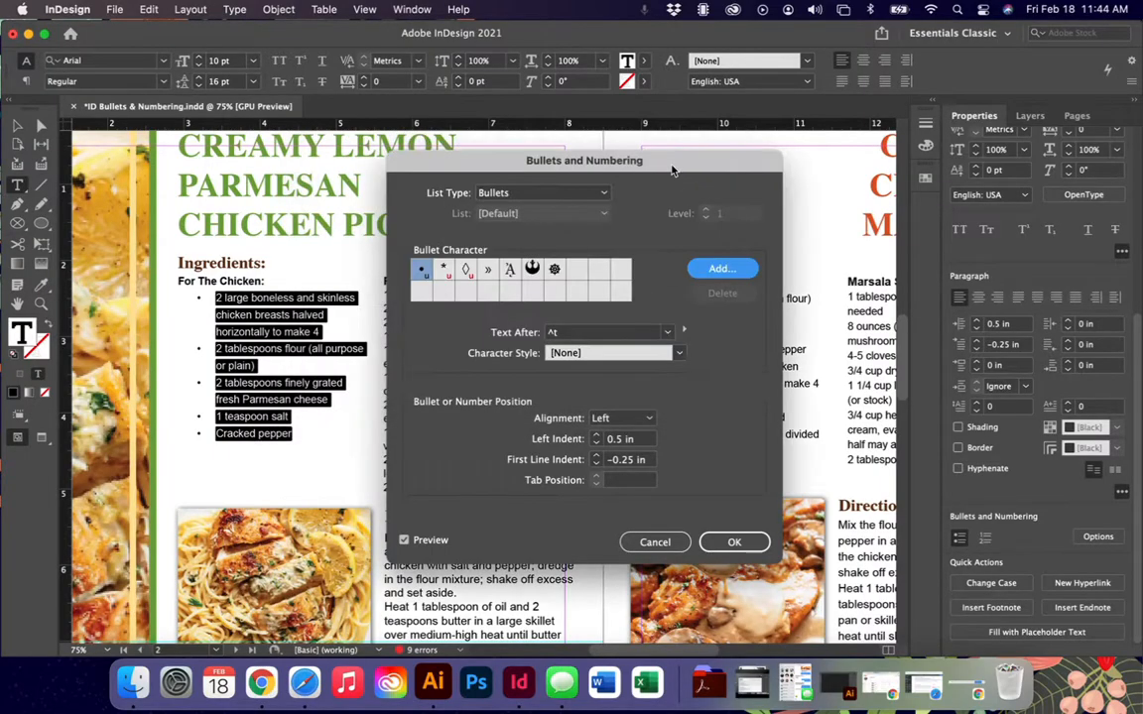
pyautogui.click(554, 268)
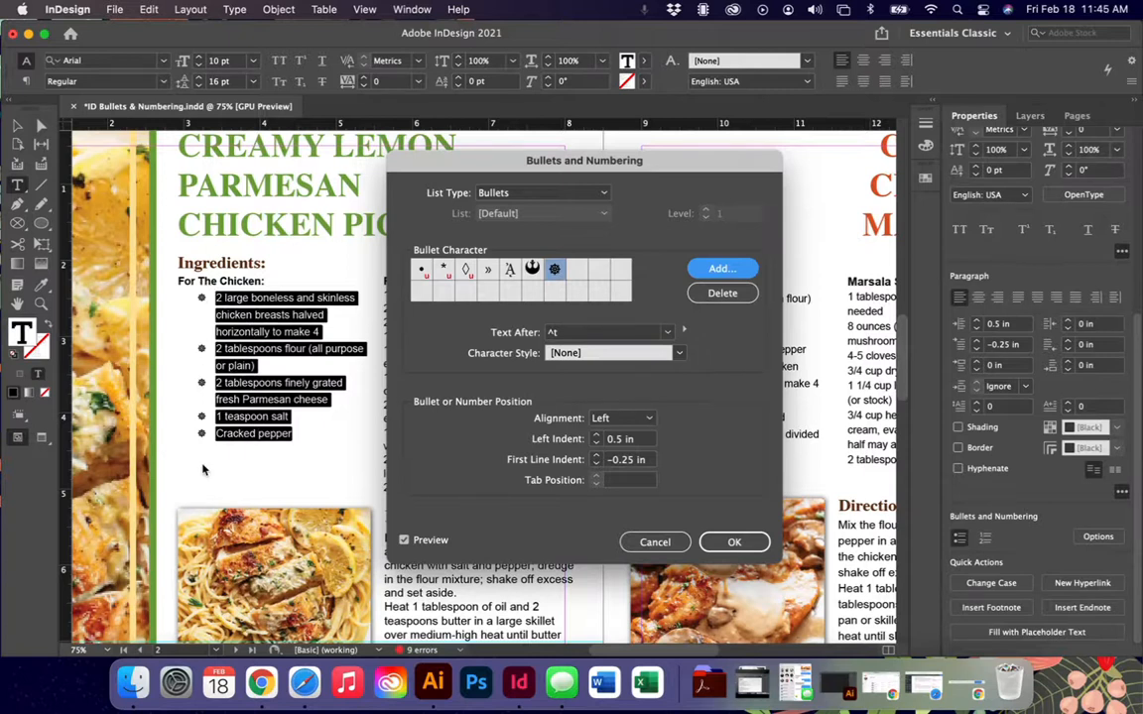
pyautogui.click(533, 270)
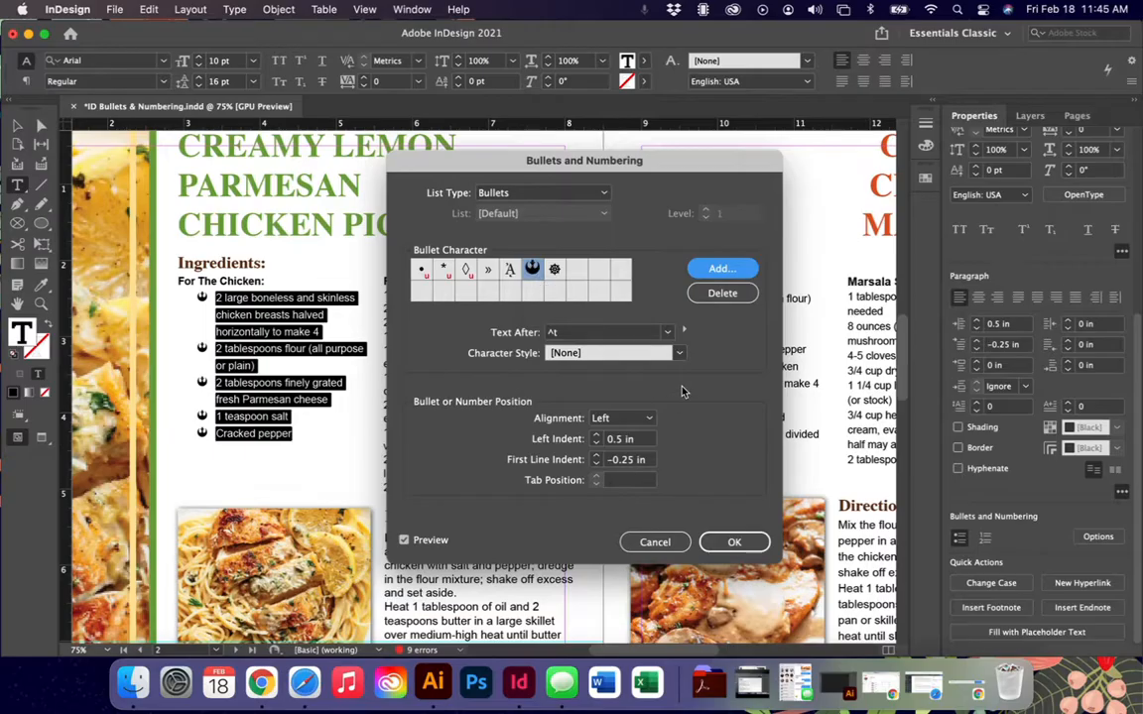
pyautogui.click(734, 542)
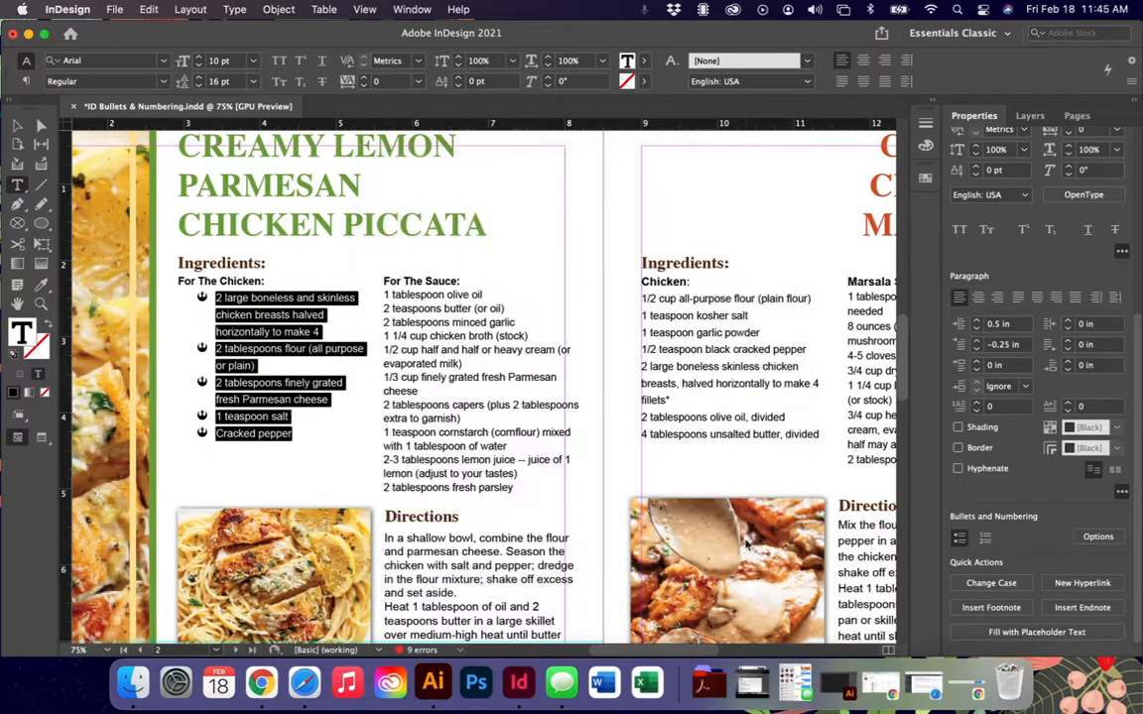
# Read the bullets and numbering sections on the activity instructions page.
pyautogui.click(538, 431)
pyautogui.moveTo(515, 488); pyautogui.dragTo(356, 296)
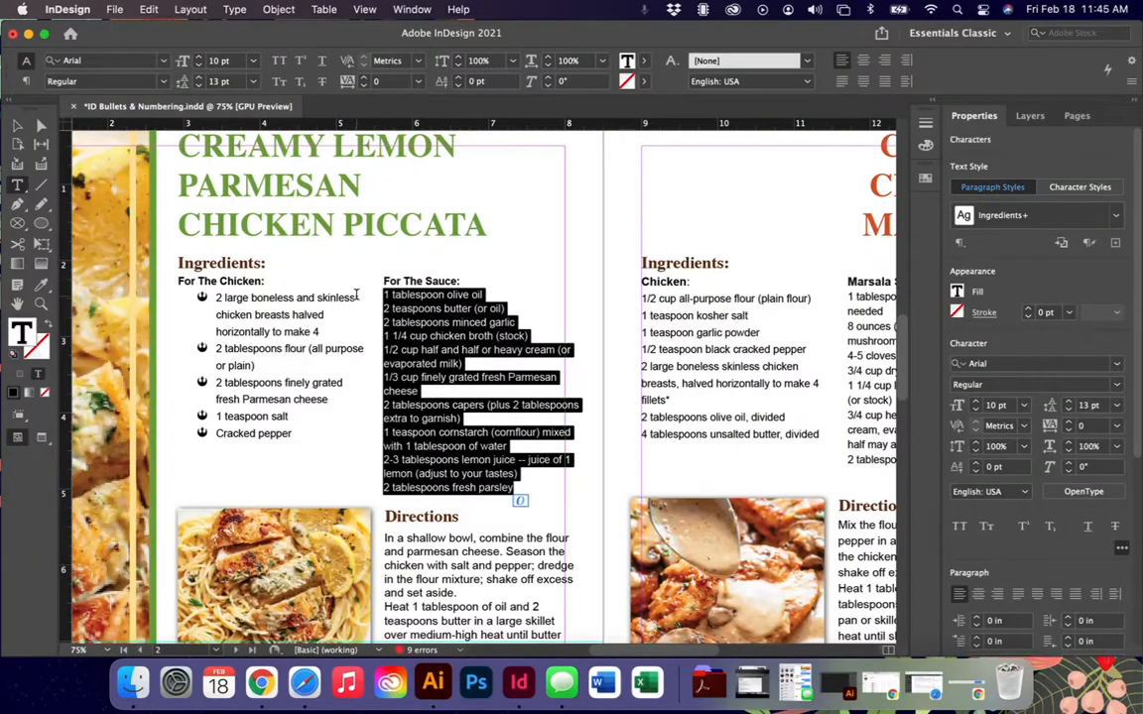
pyautogui.scroll(15, 356, 295)
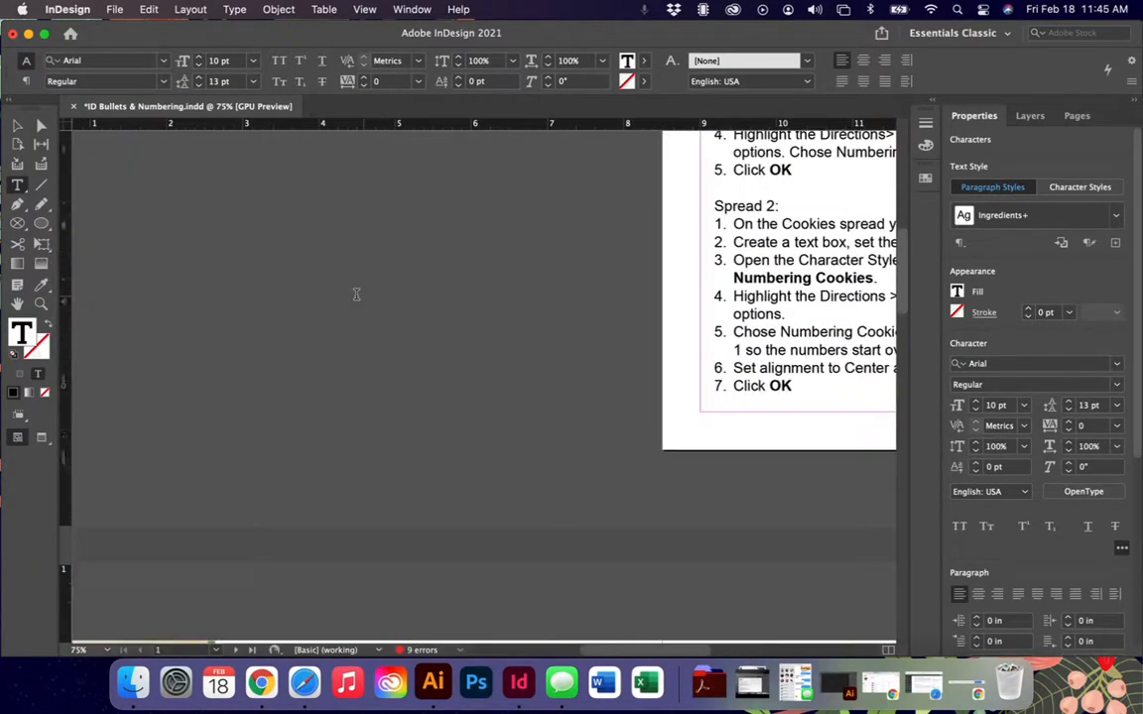
pyautogui.hscroll(-5, 357, 300)
pyautogui.scroll(1, 358, 300)
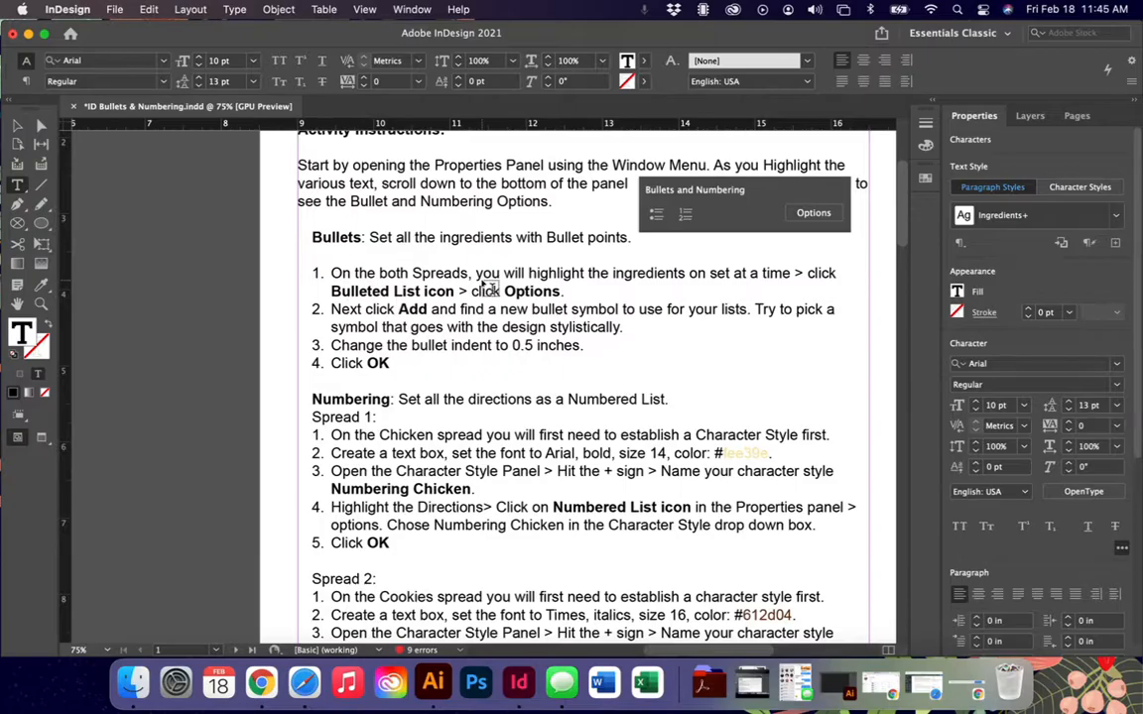
pyautogui.scroll(-1, 424, 397)
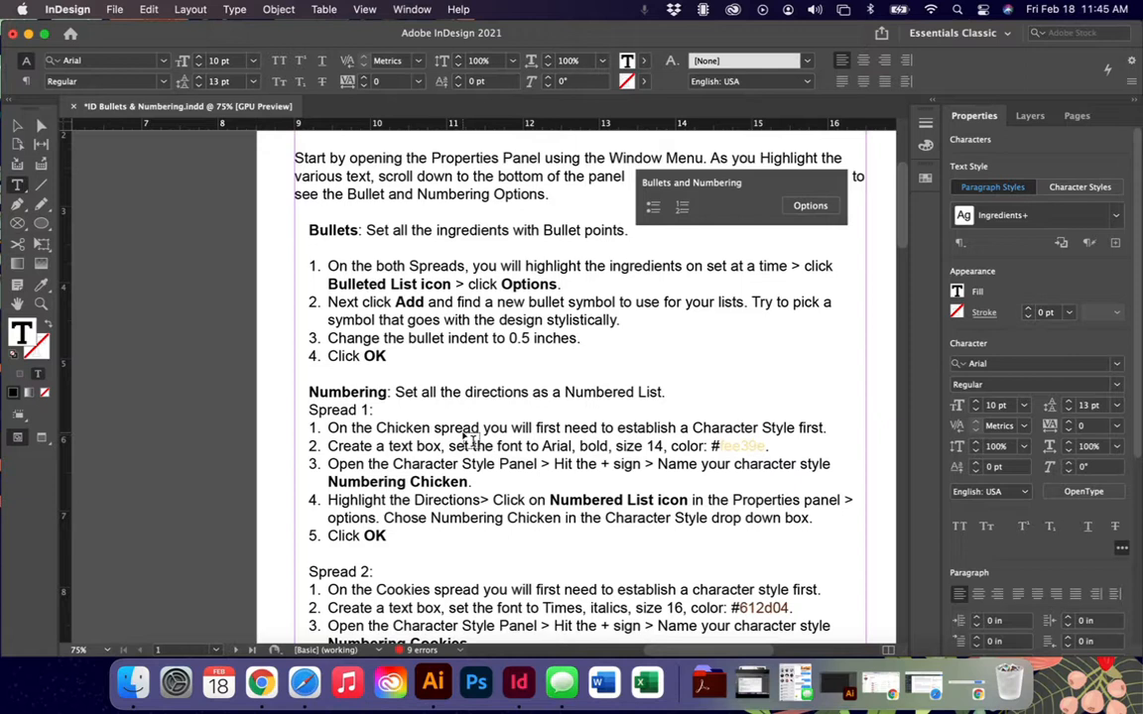
# Format all the Directions text of the Creamy Lemon Parmesan Chicken Piccata recipe as a numbered list.
pyautogui.click(17, 124)
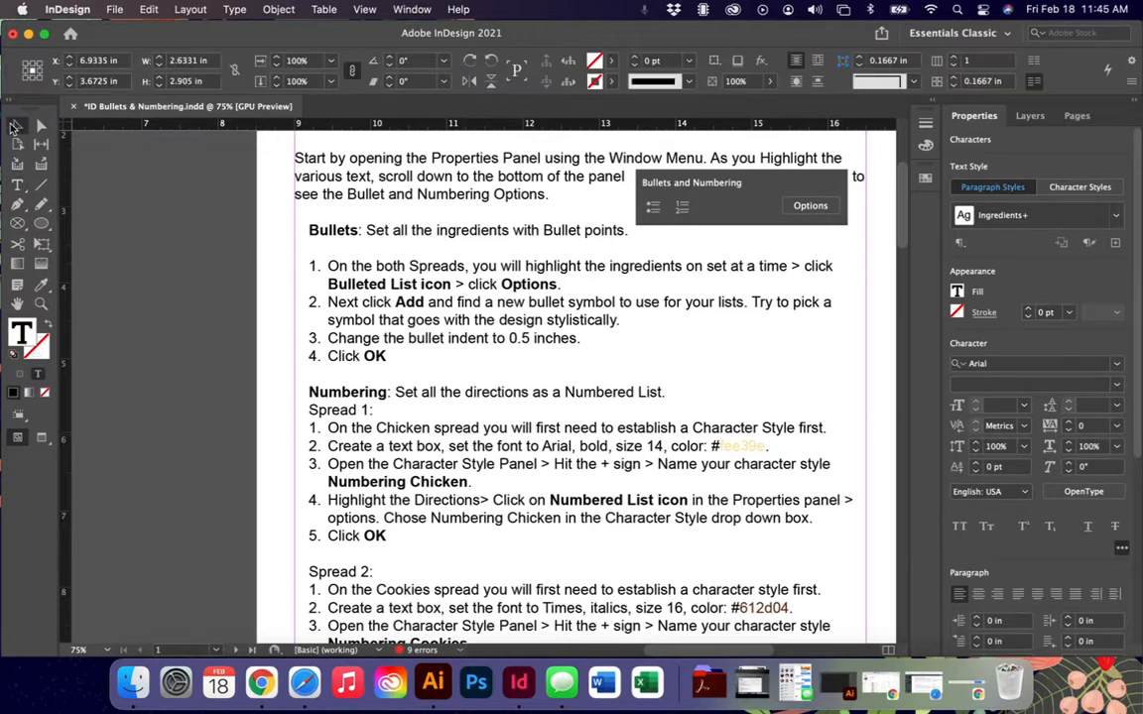
pyautogui.scroll(-15, 345, 501)
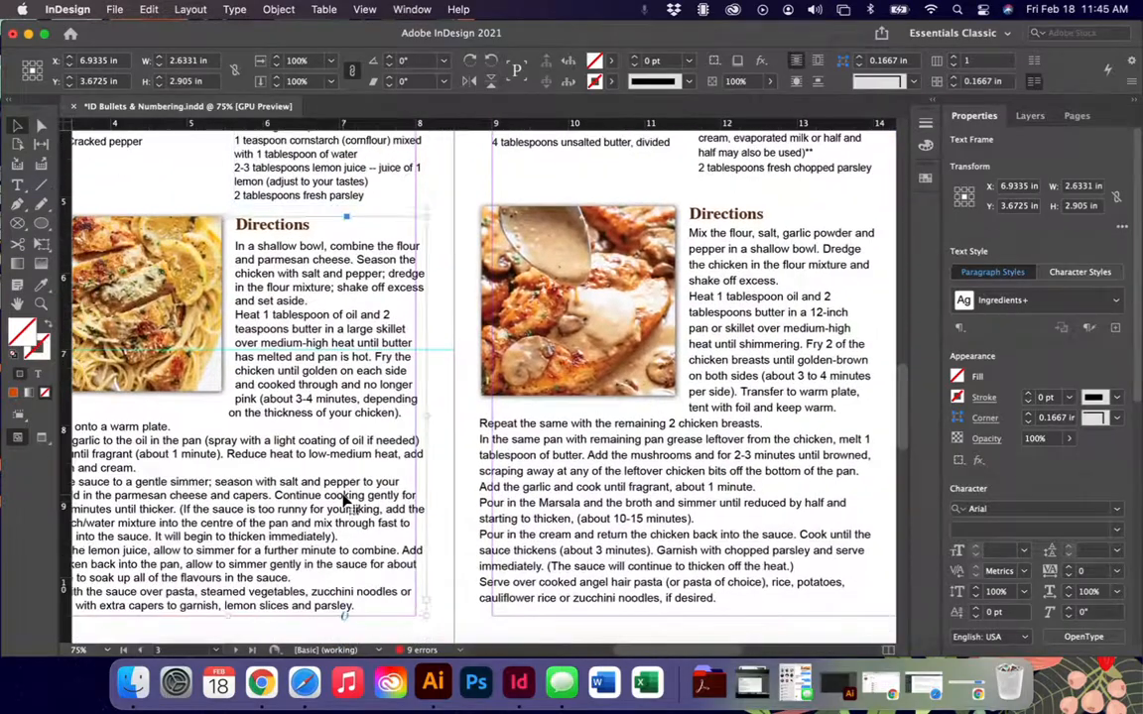
pyautogui.doubleClick(345, 501)
pyautogui.hscroll(-3, 345, 501)
pyautogui.scroll(1, 345, 501)
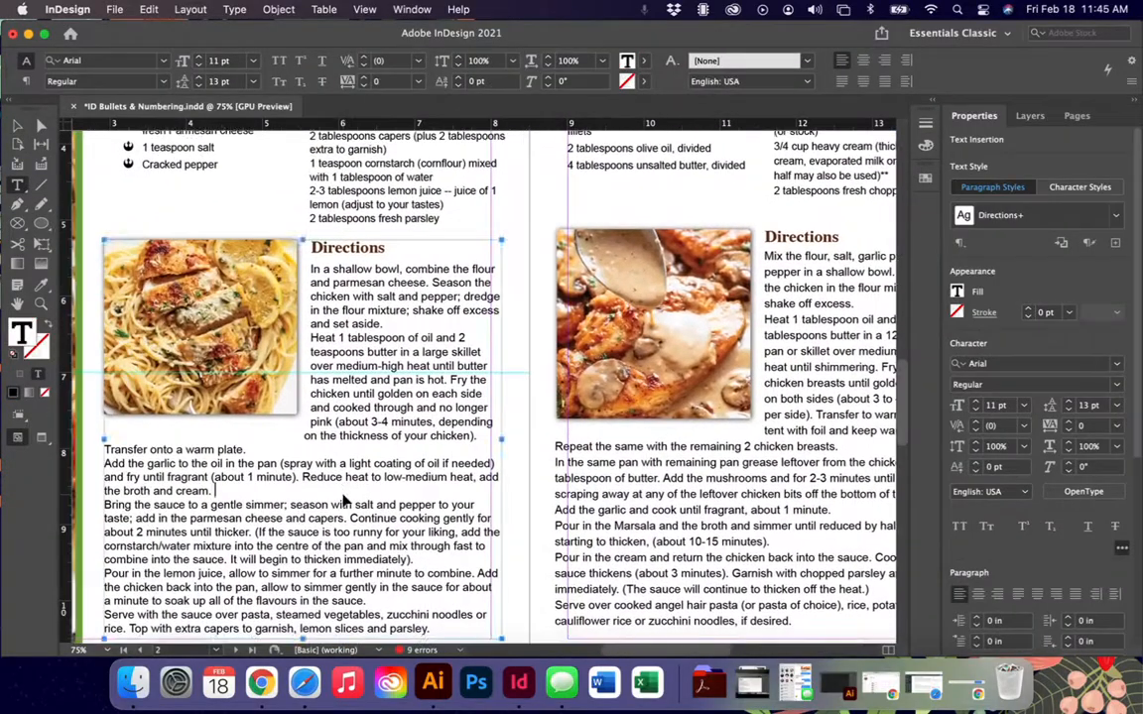
pyautogui.press('super+a')
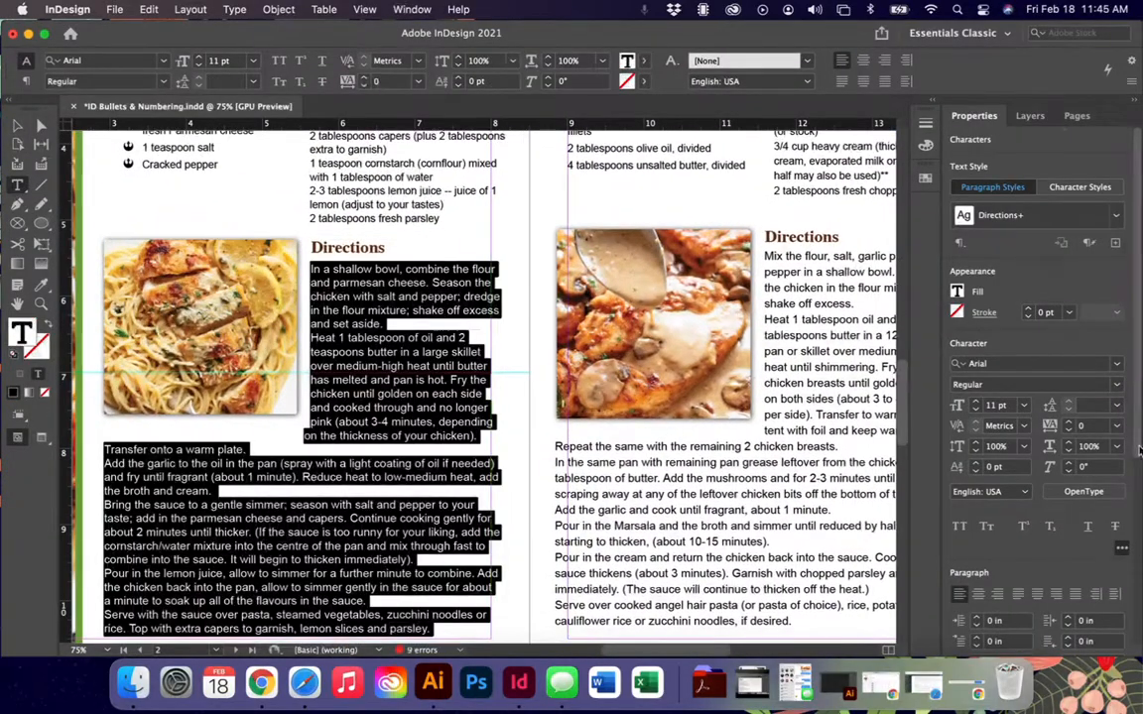
pyautogui.scroll(-5, 1025, 405)
pyautogui.click(984, 537)
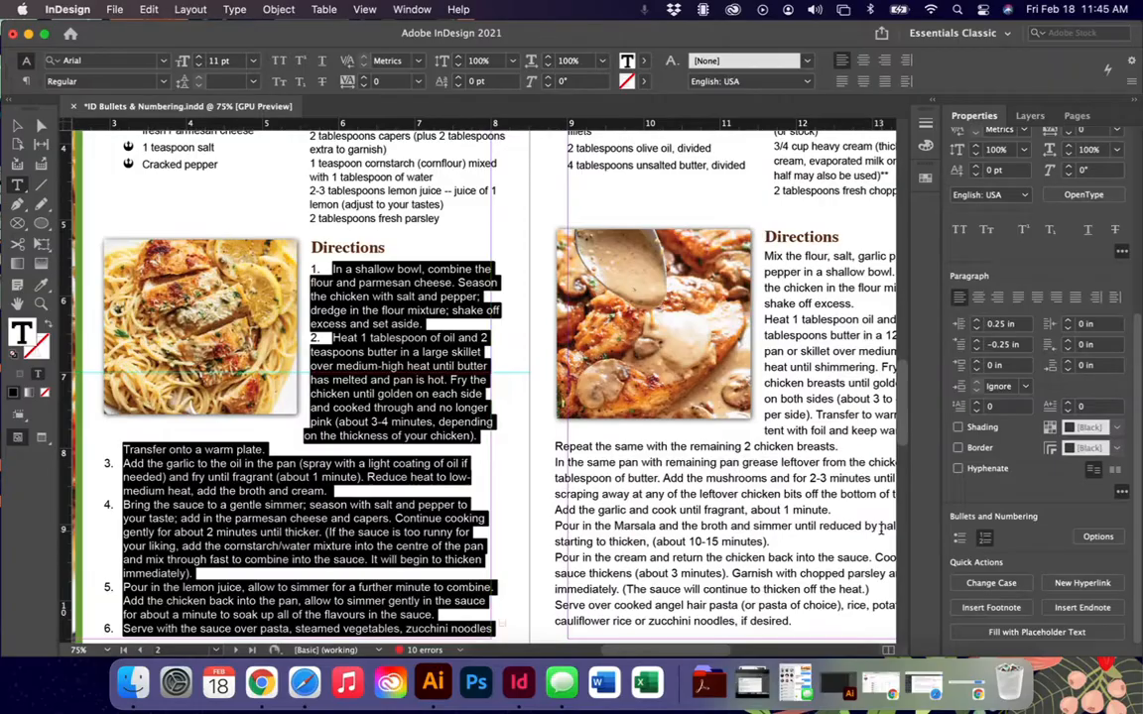
# Open the numbered list's options and examine the number formats and the special characters available for the number.
pyautogui.click(1109, 538)
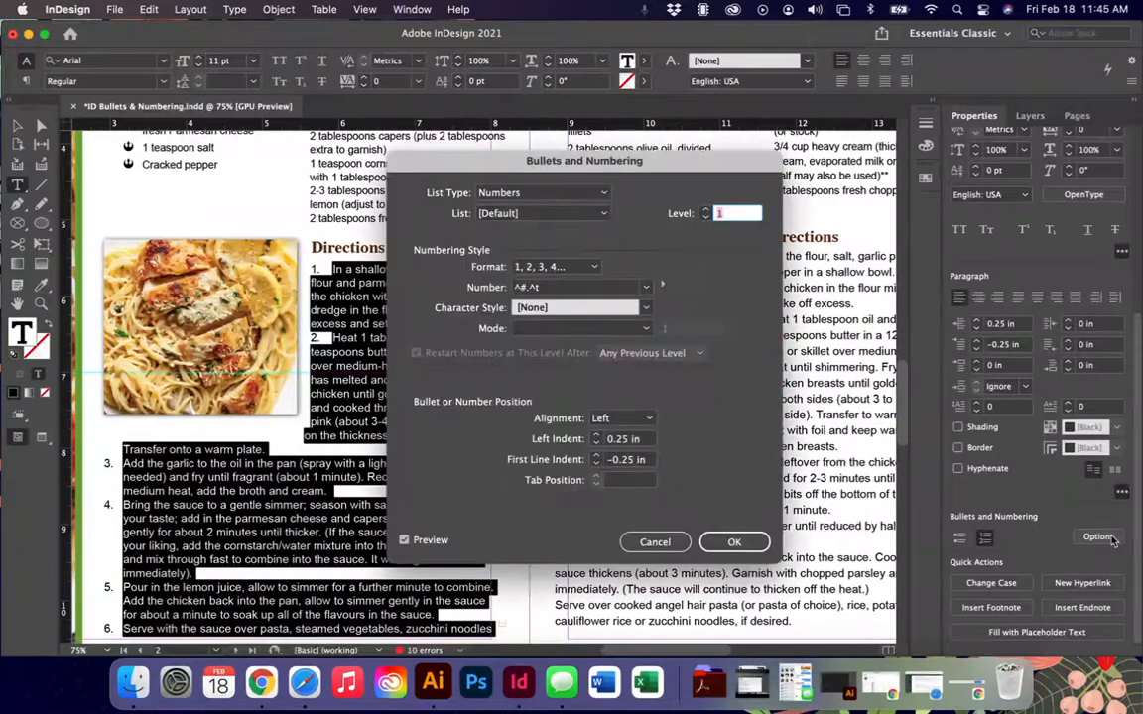
pyautogui.click(554, 265)
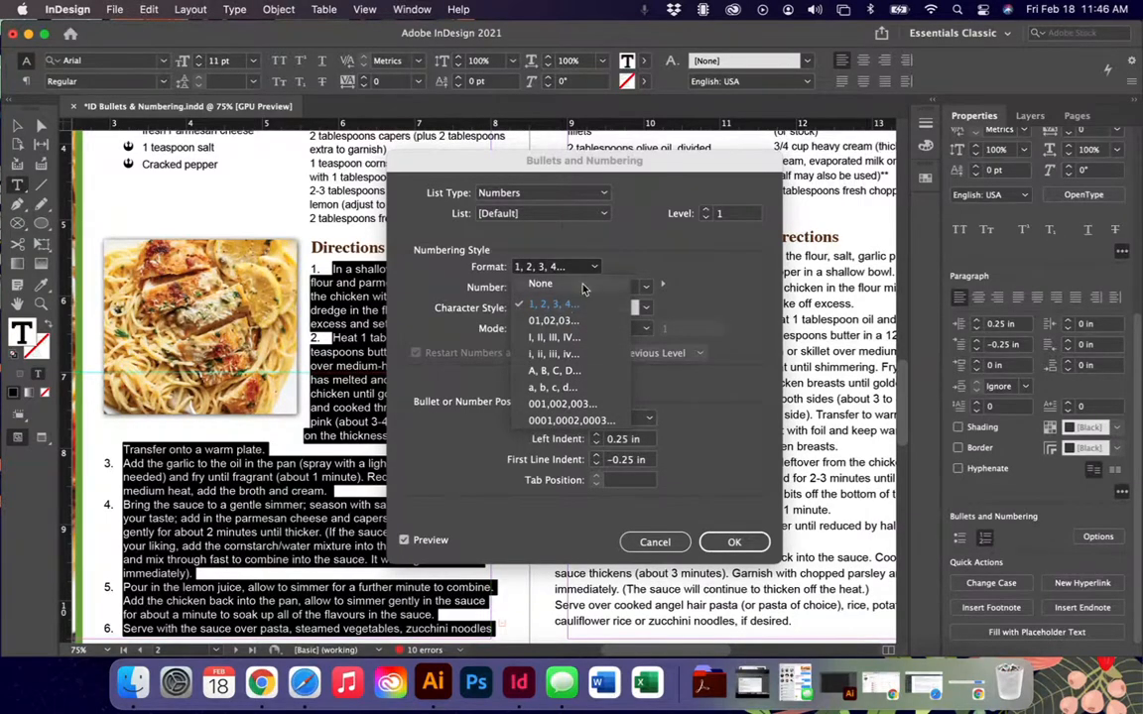
pyautogui.click(614, 257)
pyautogui.click(645, 289)
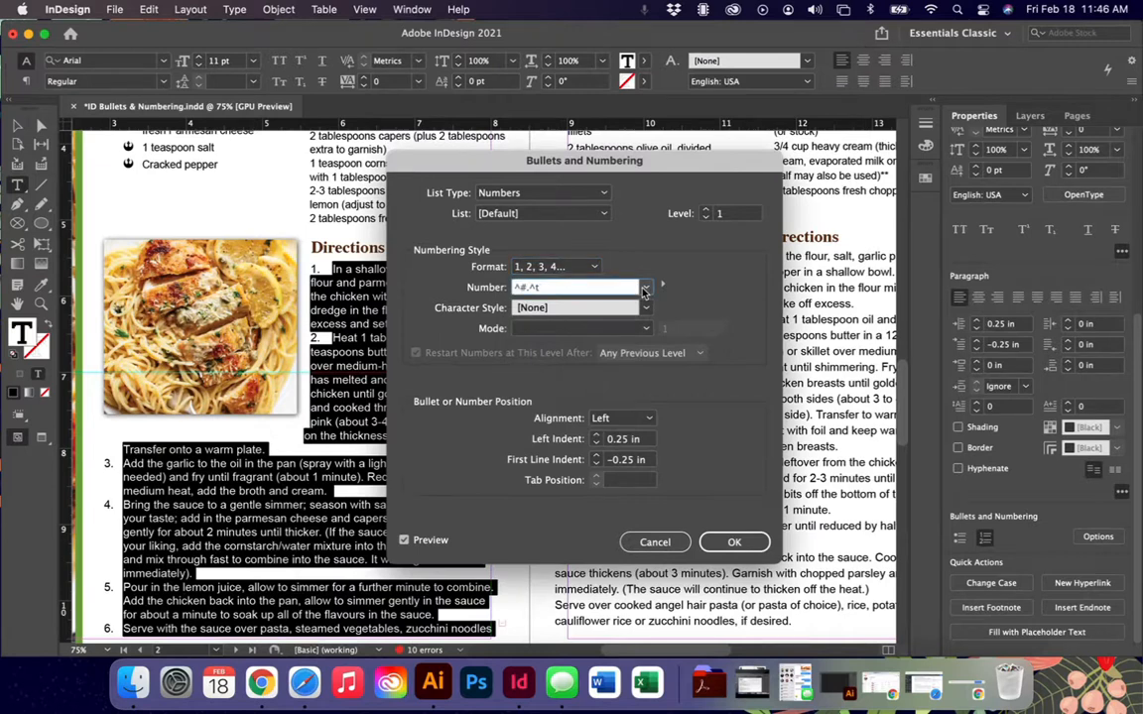
pyautogui.click(645, 287)
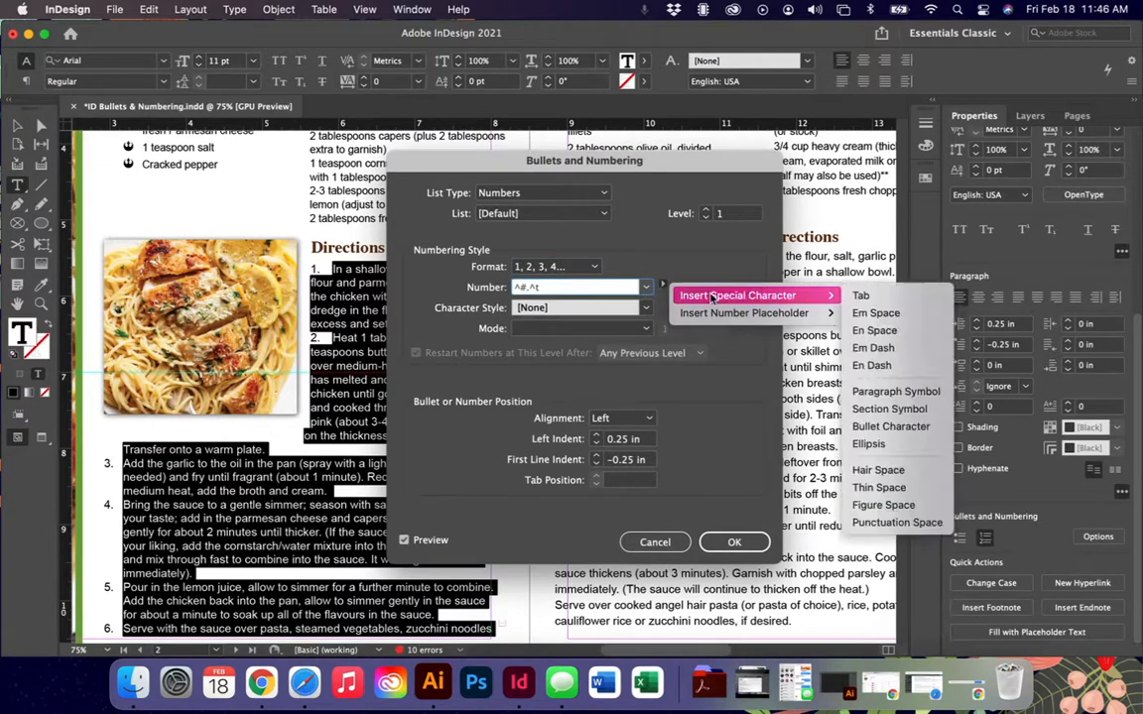
pyautogui.click(700, 264)
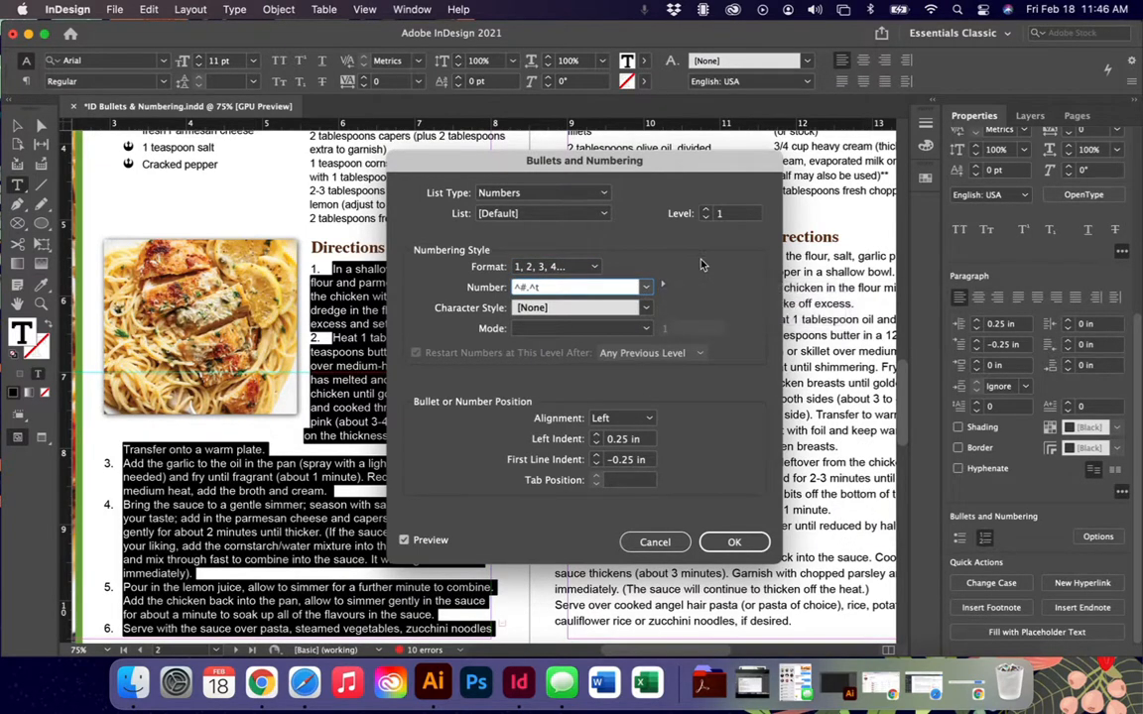
# Start a new character style for the list numbers and set its font to Arial Bold.
pyautogui.click(645, 308)
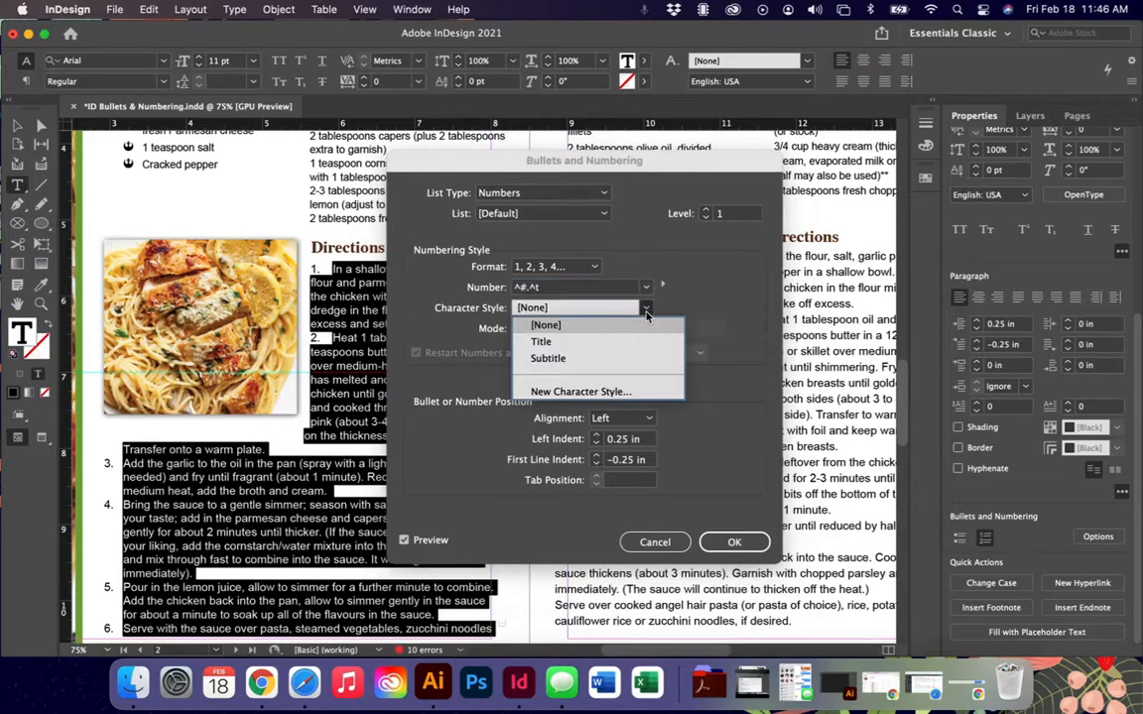
pyautogui.click(613, 391)
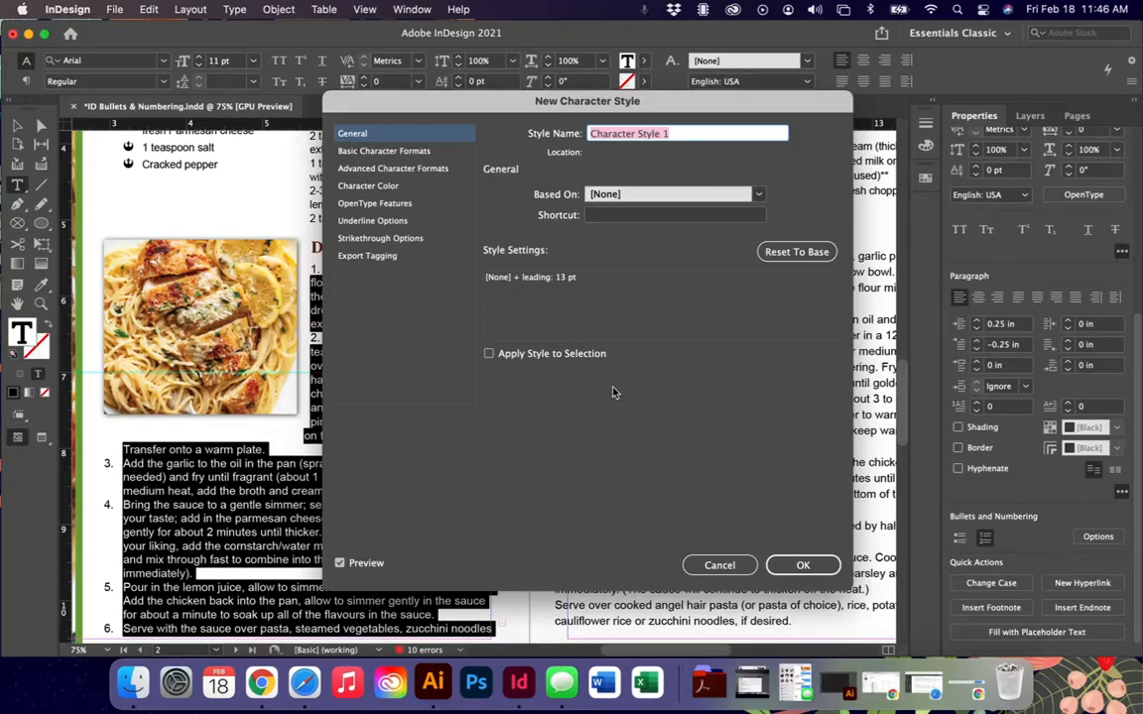
pyautogui.click(373, 153)
pyautogui.click(706, 202)
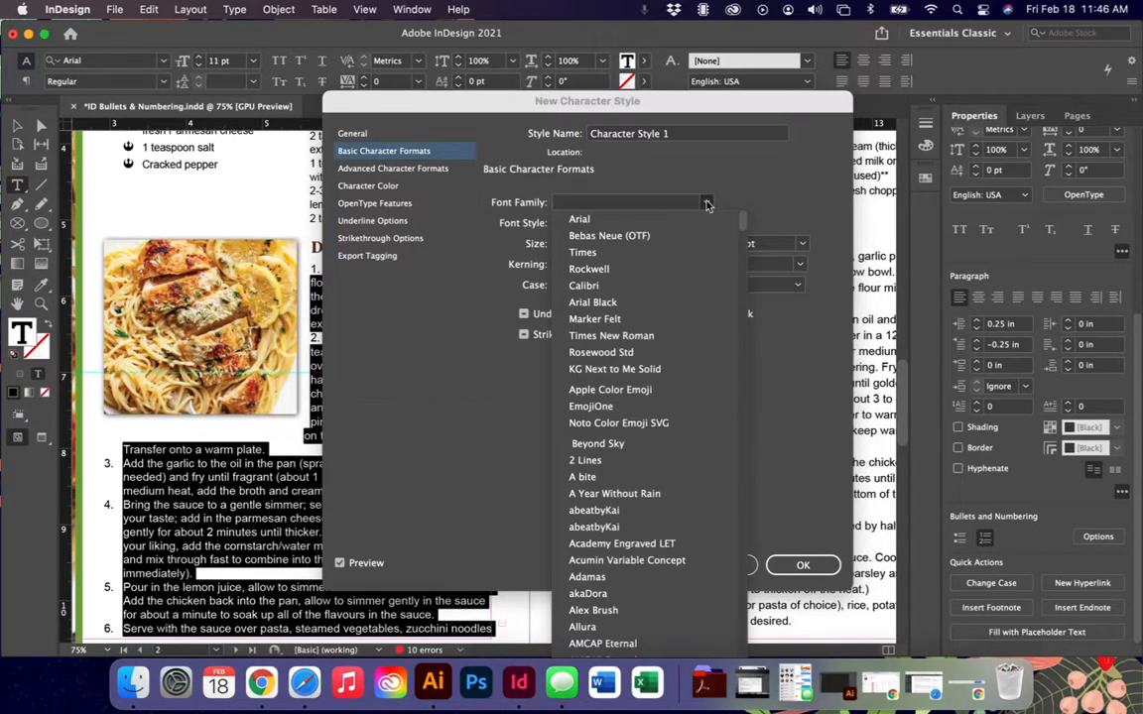
pyautogui.click(672, 218)
pyautogui.click(705, 223)
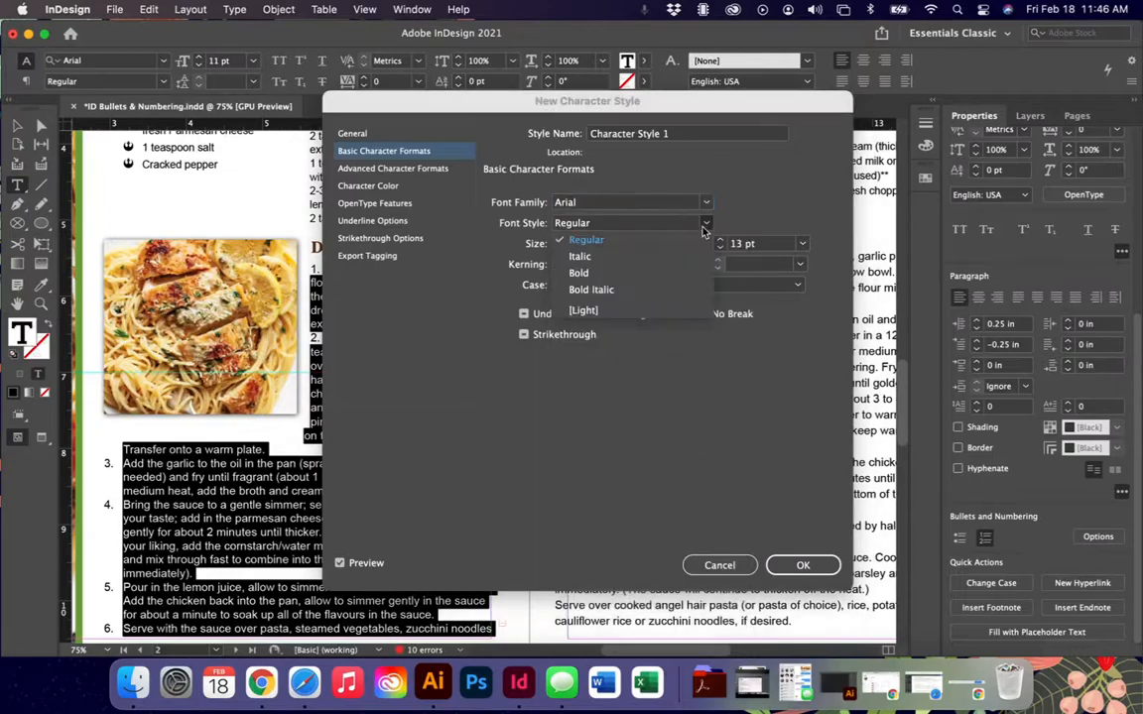
pyautogui.click(615, 271)
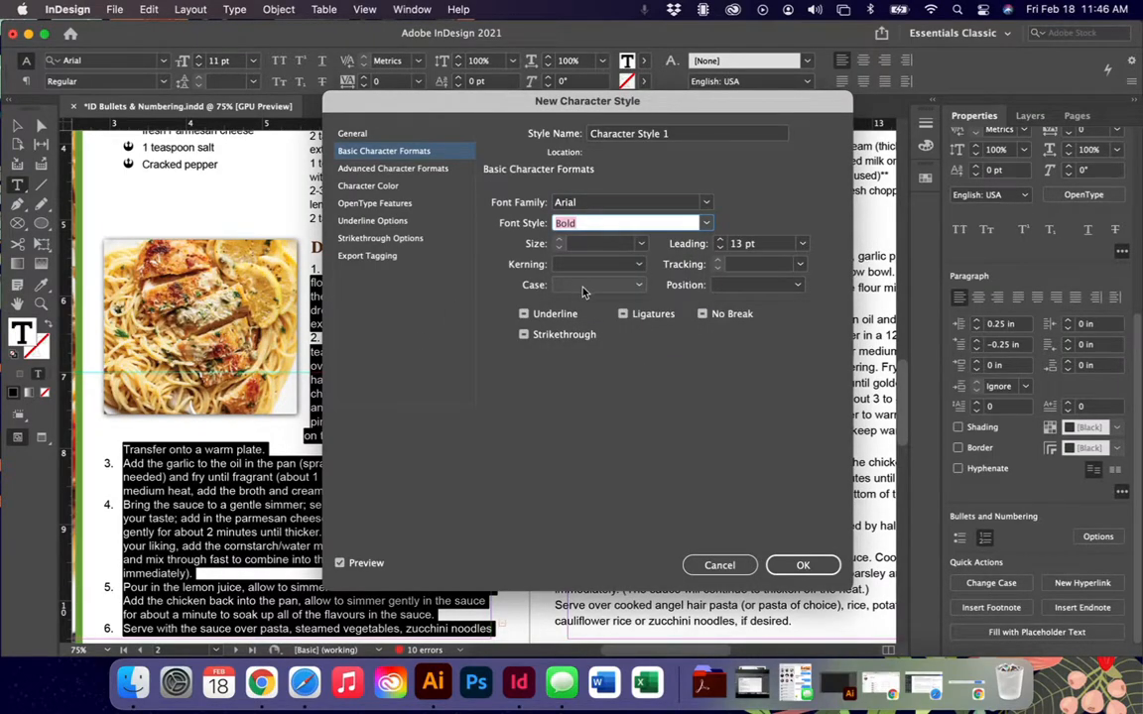
# Give the new character style the color R=254 G=227 B=158 and size 14 pt, and apply it to the Piccata directions' numbers.
pyautogui.click(378, 187)
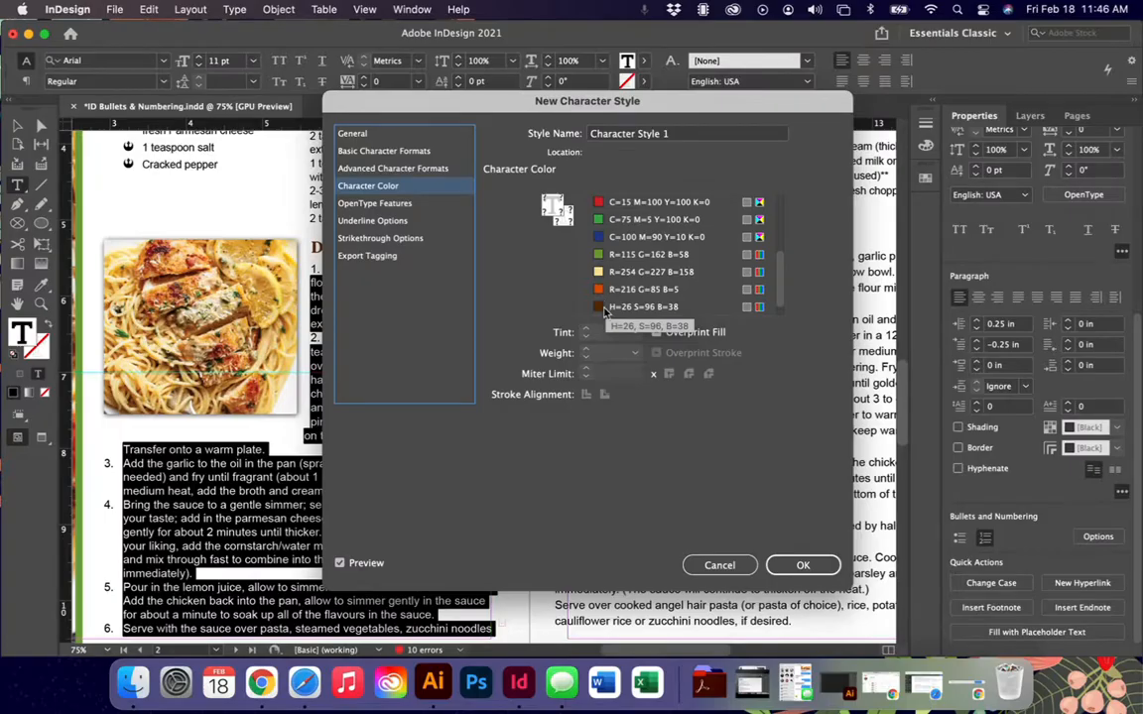
pyautogui.click(609, 274)
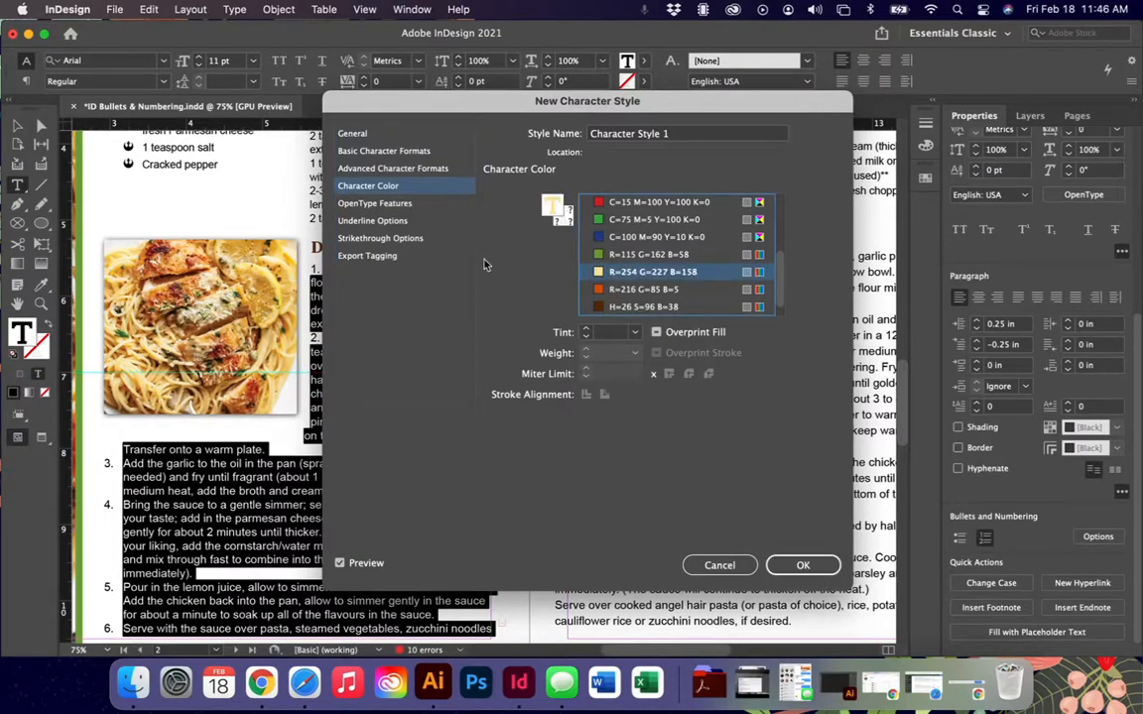
pyautogui.click(361, 152)
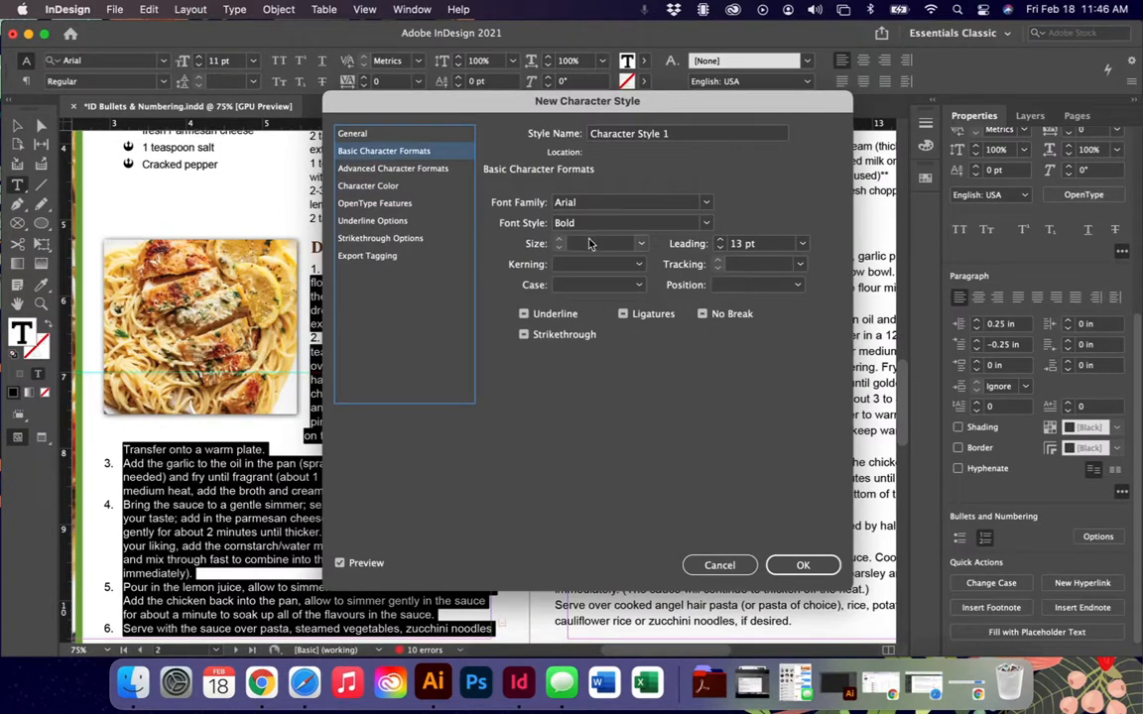
pyautogui.click(640, 243)
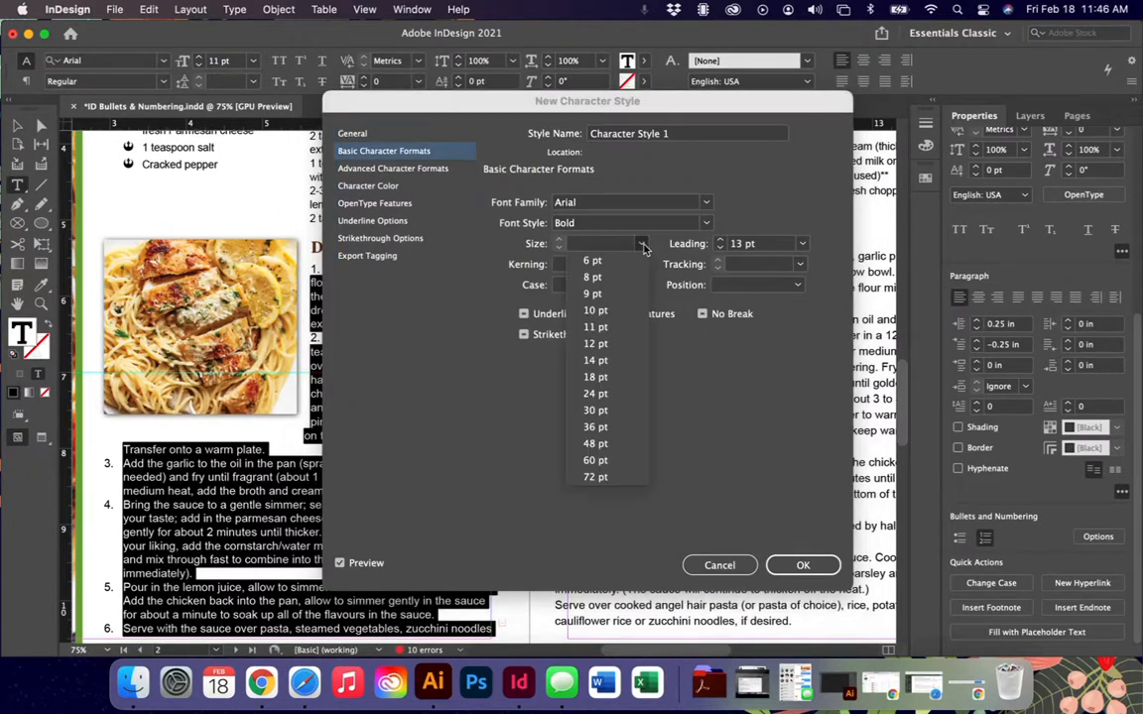
pyautogui.click(616, 361)
pyautogui.click(803, 564)
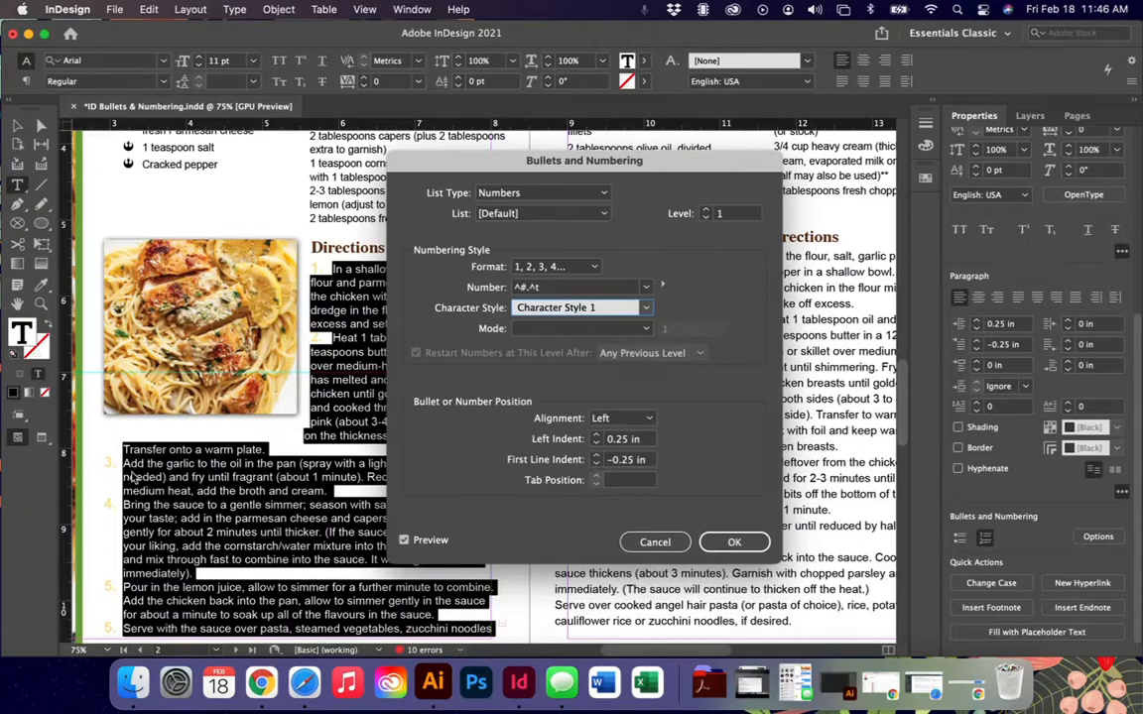
pyautogui.click(734, 541)
pyautogui.click(528, 468)
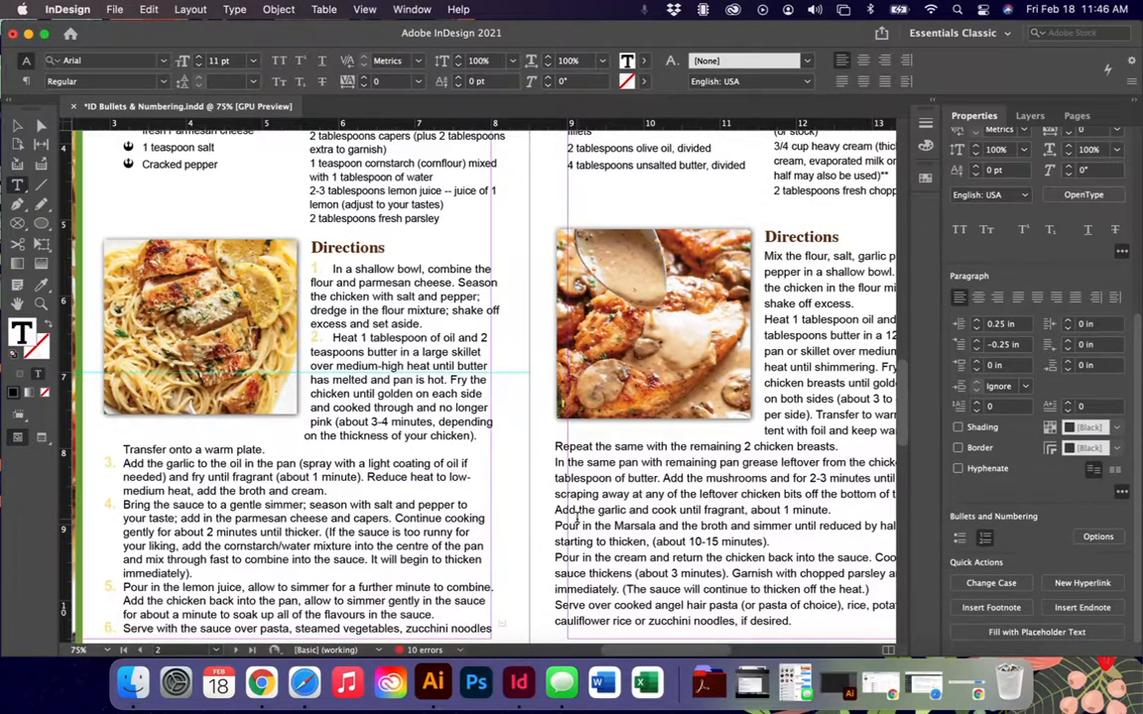
# Read the Spread 1 numbering instructions on the activity page for the character style's required settings and name.
pyautogui.scroll(15, 523, 476)
pyautogui.hscroll(3, 522, 476)
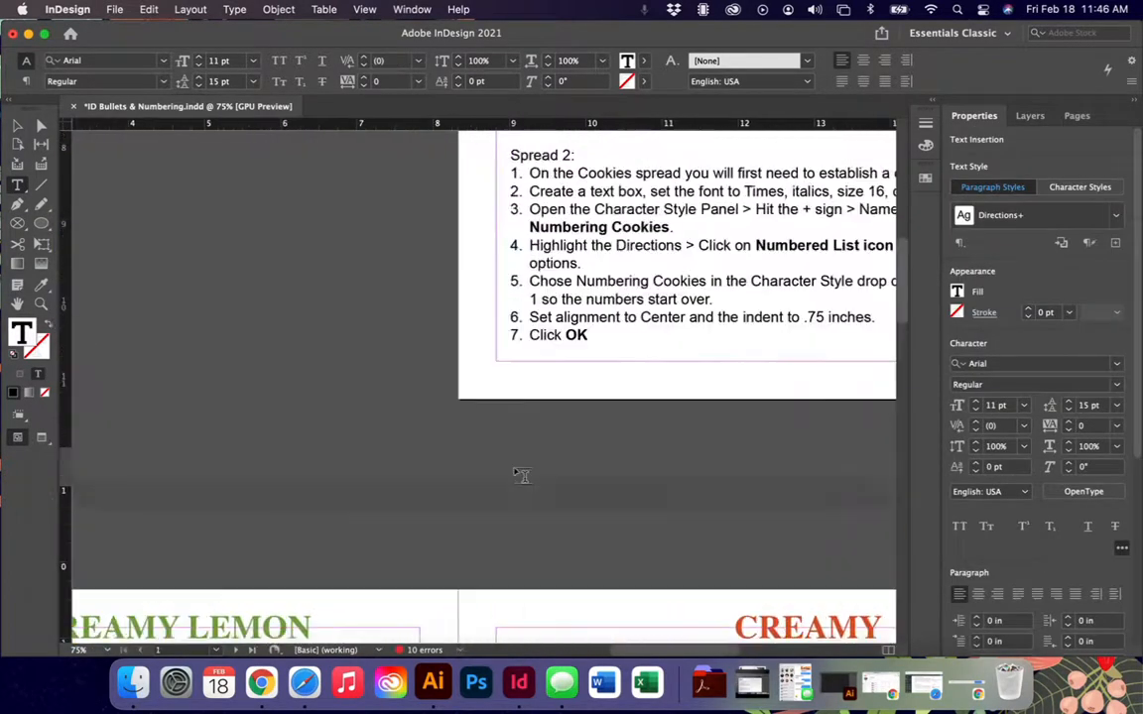
pyautogui.hscroll(3, 523, 476)
pyautogui.scroll(2, 523, 476)
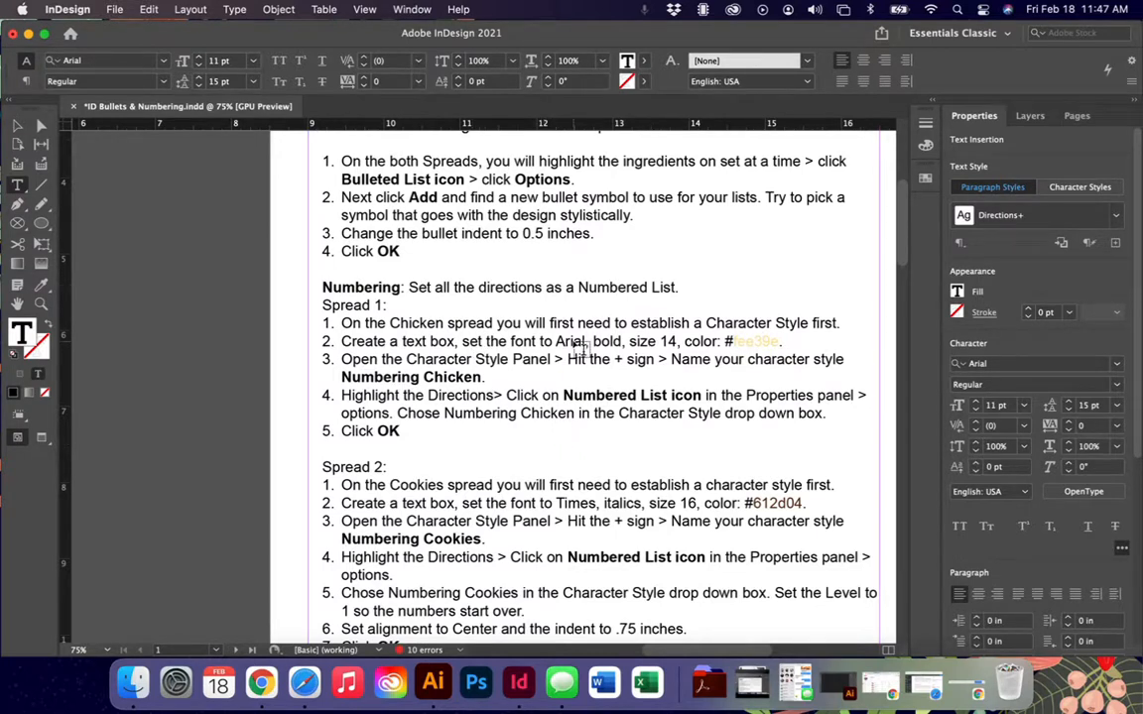
pyautogui.scroll(-2, 585, 347)
pyautogui.scroll(-1, 581, 347)
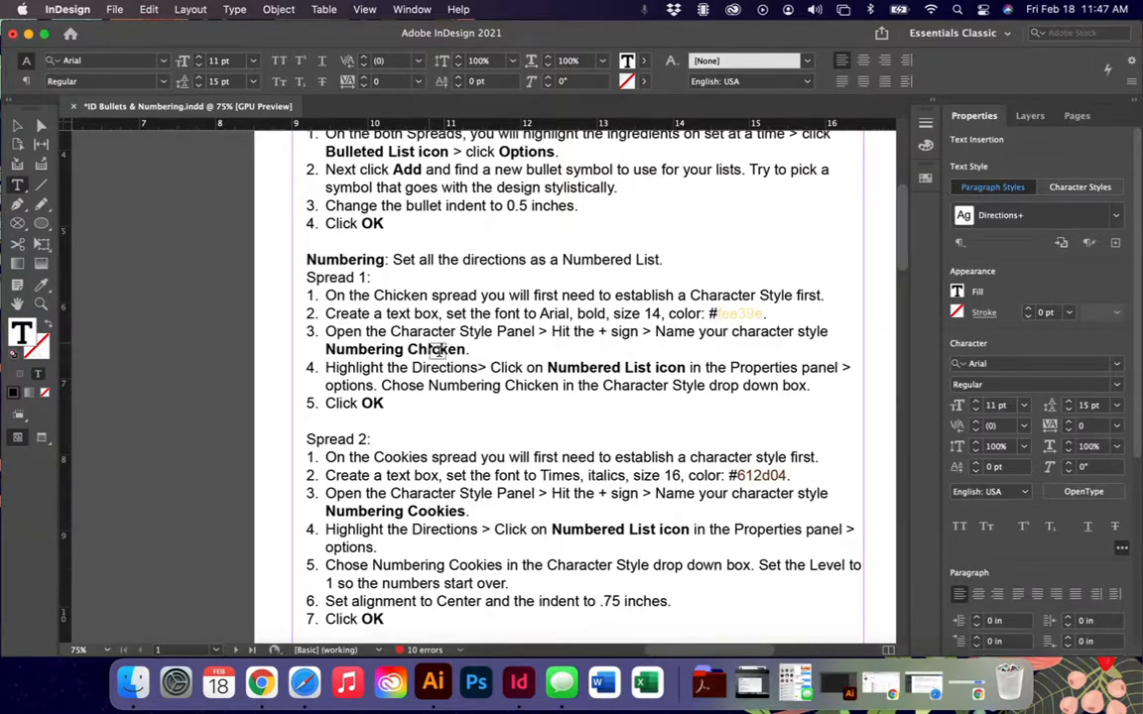
# Rename the character style Character Style 1 as Numbering Chicken.
pyautogui.click(411, 9)
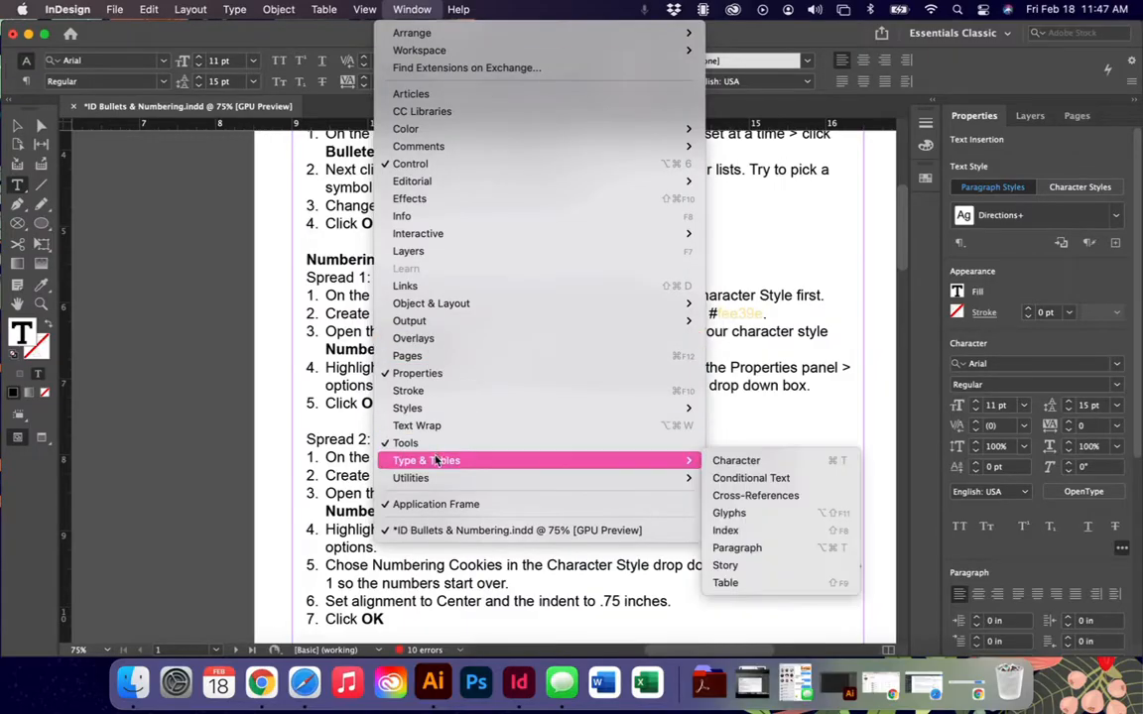
pyautogui.moveTo(426, 407)
pyautogui.click(754, 425)
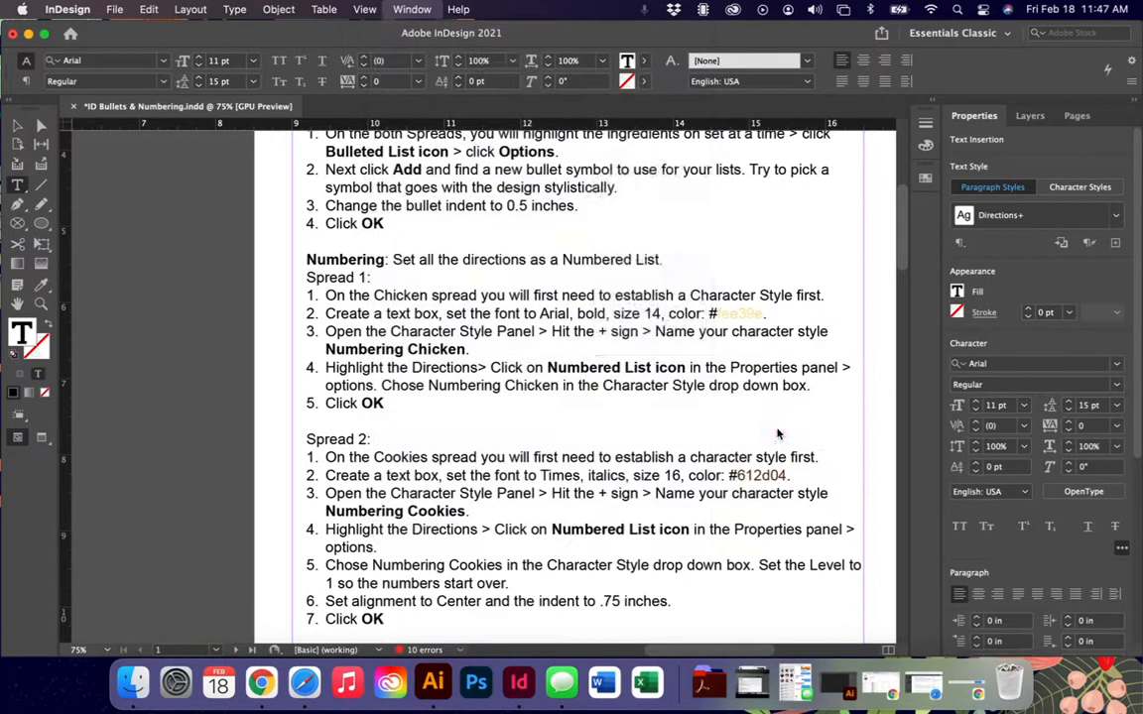
pyautogui.doubleClick(656, 250)
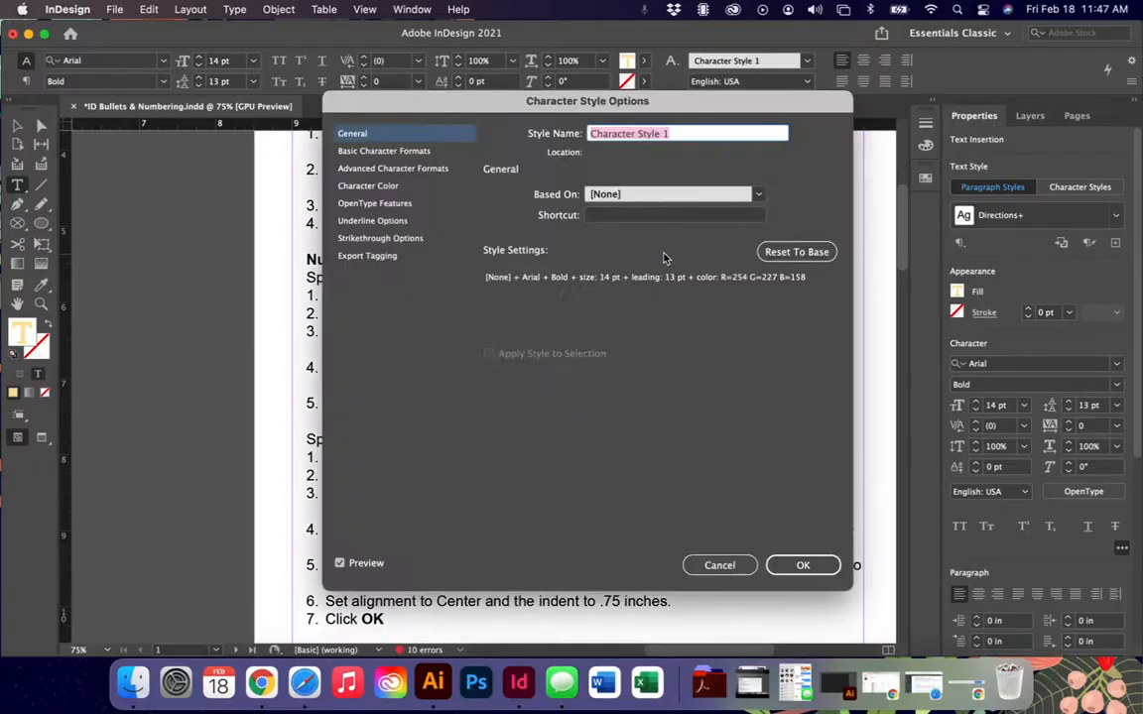
pyautogui.write('Numberi')
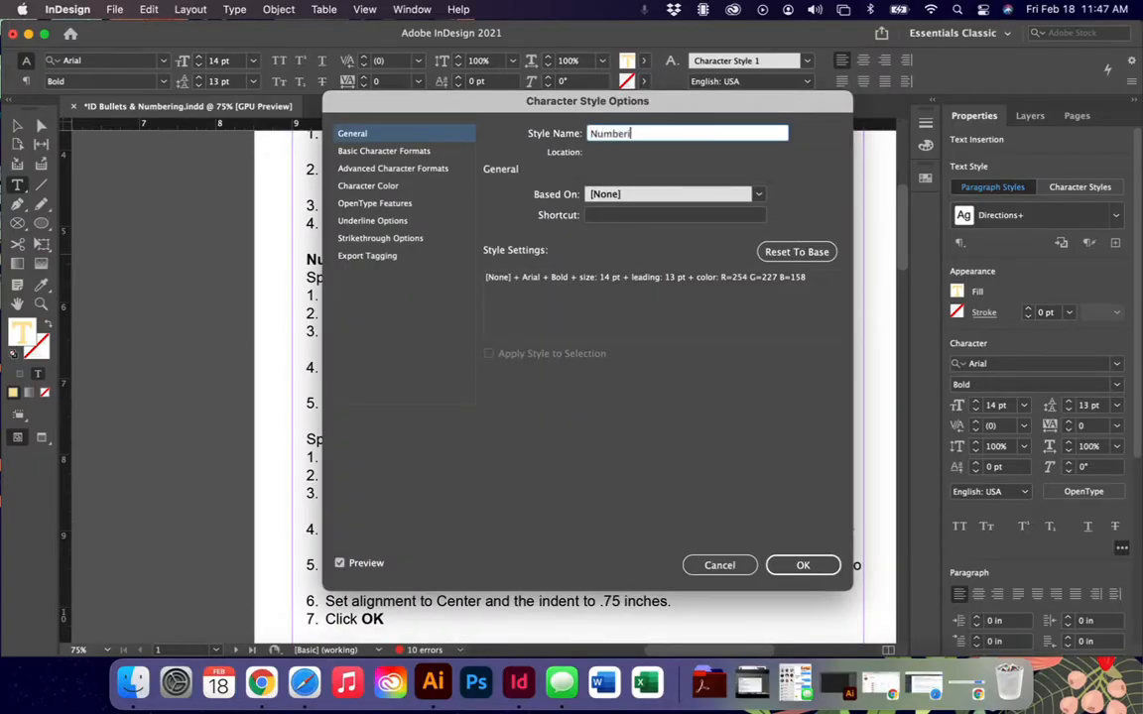
pyautogui.write('ng Chicken')
pyautogui.press('Return')
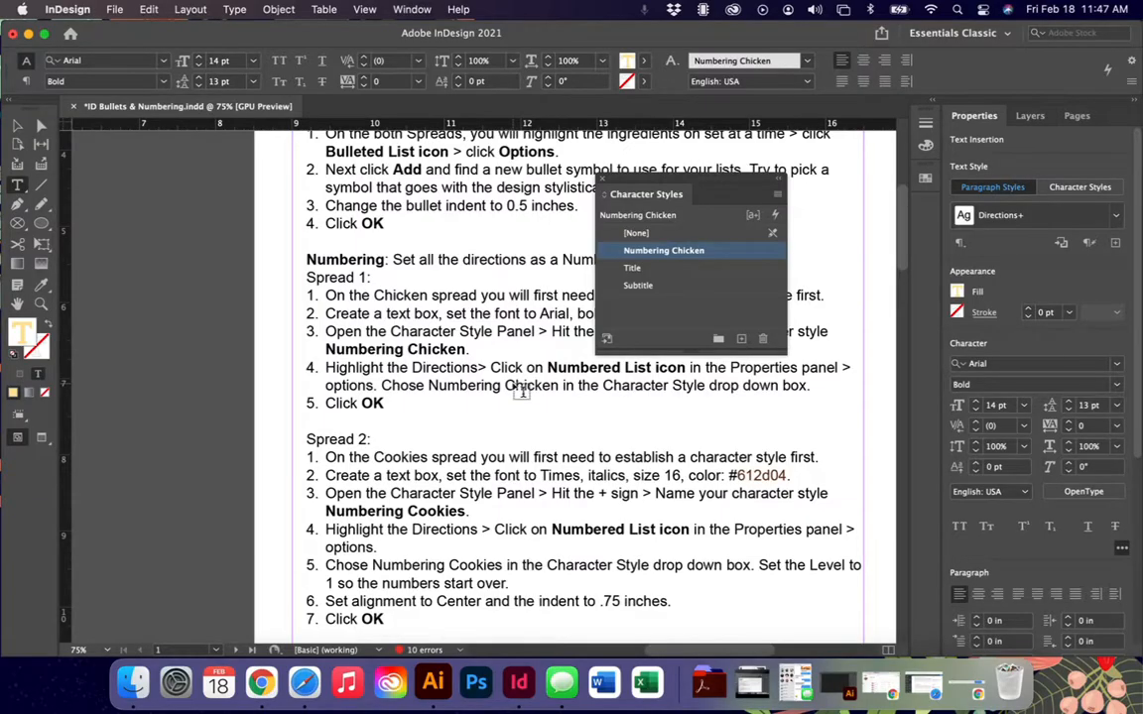
pyautogui.click(547, 168)
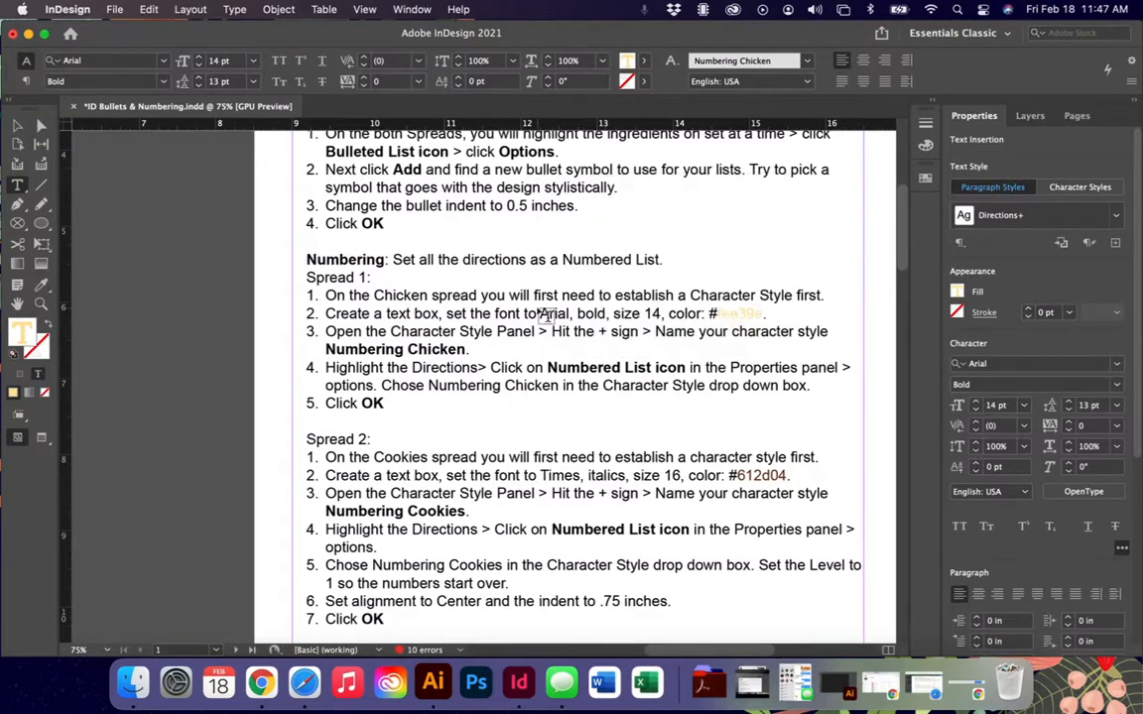
# Format all the Directions text of the Creamy Chicken Marsala recipe as a numbered list.
pyautogui.press('super+0')
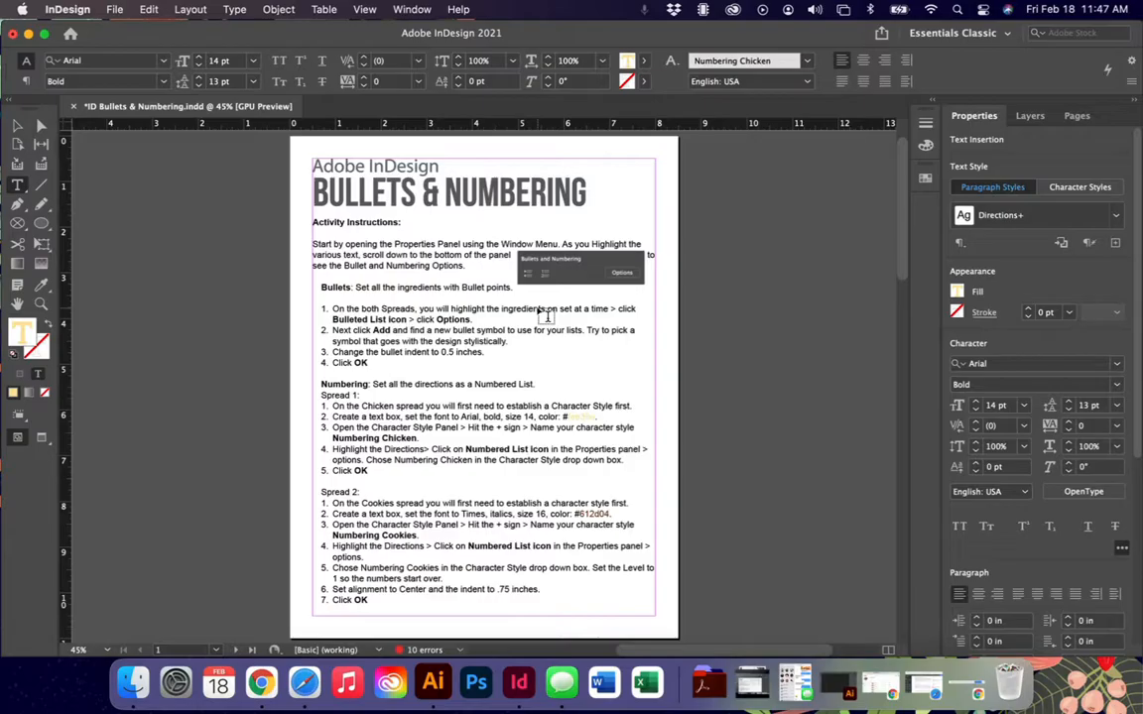
pyautogui.scroll(-10, 545, 315)
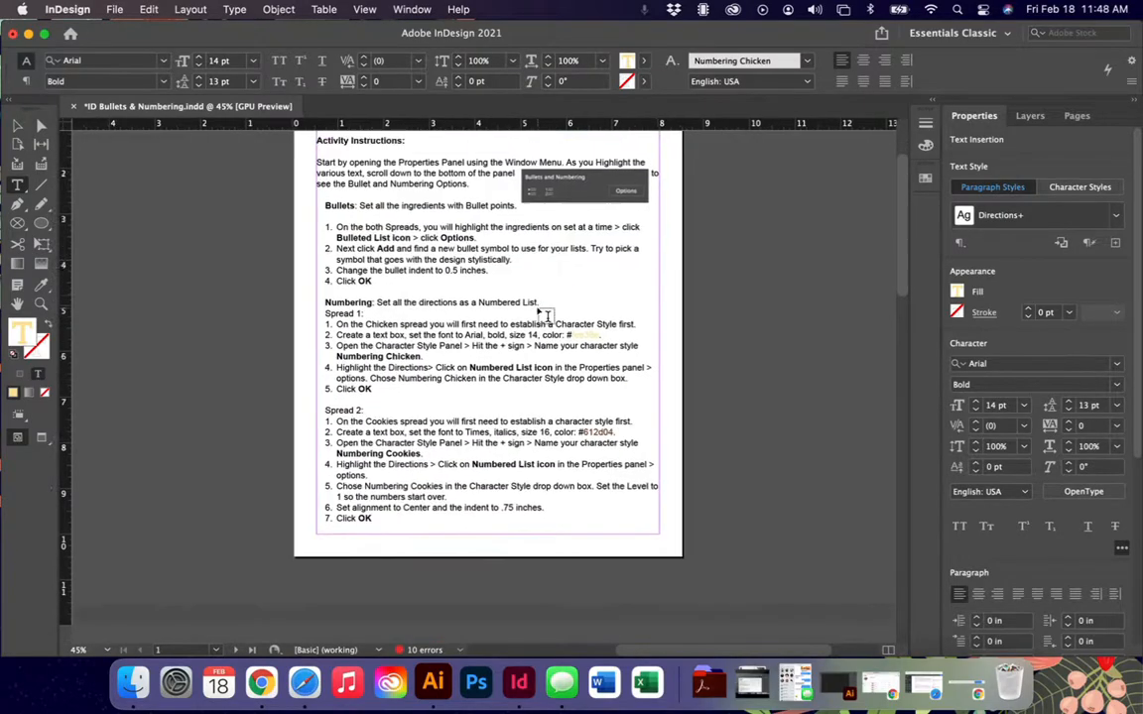
pyautogui.scroll(-2, 545, 315)
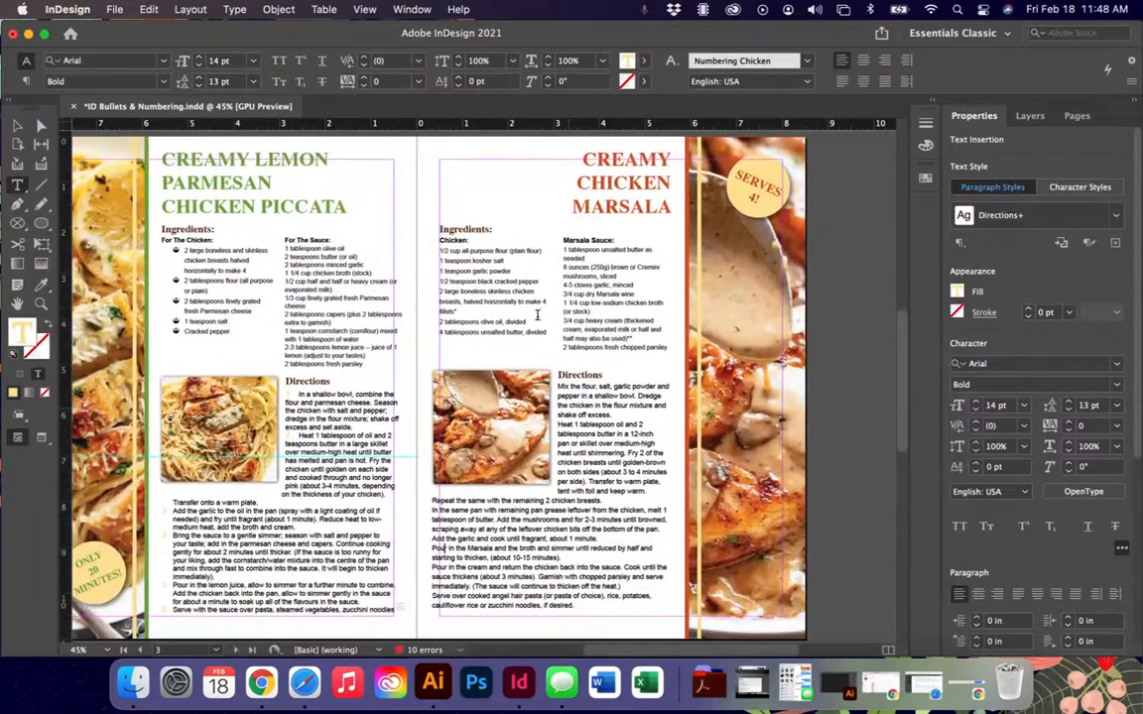
pyautogui.doubleClick(608, 520)
pyautogui.press('super+a')
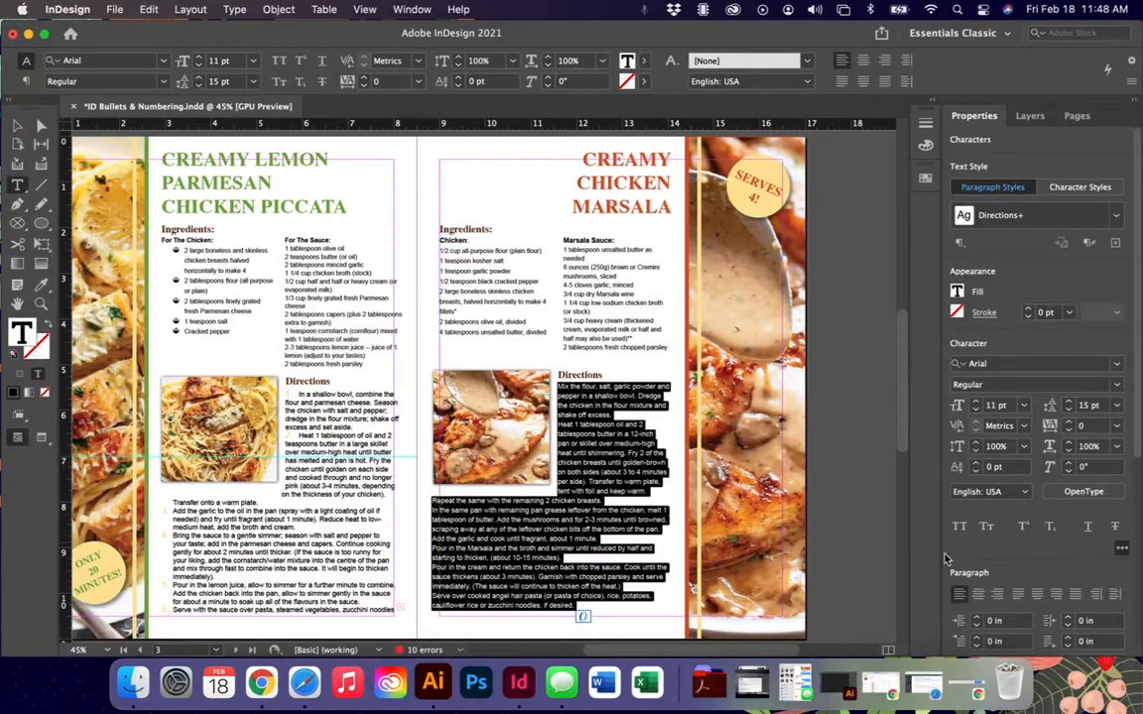
pyautogui.scroll(-5, 1136, 636)
pyautogui.scroll(-2, 1136, 636)
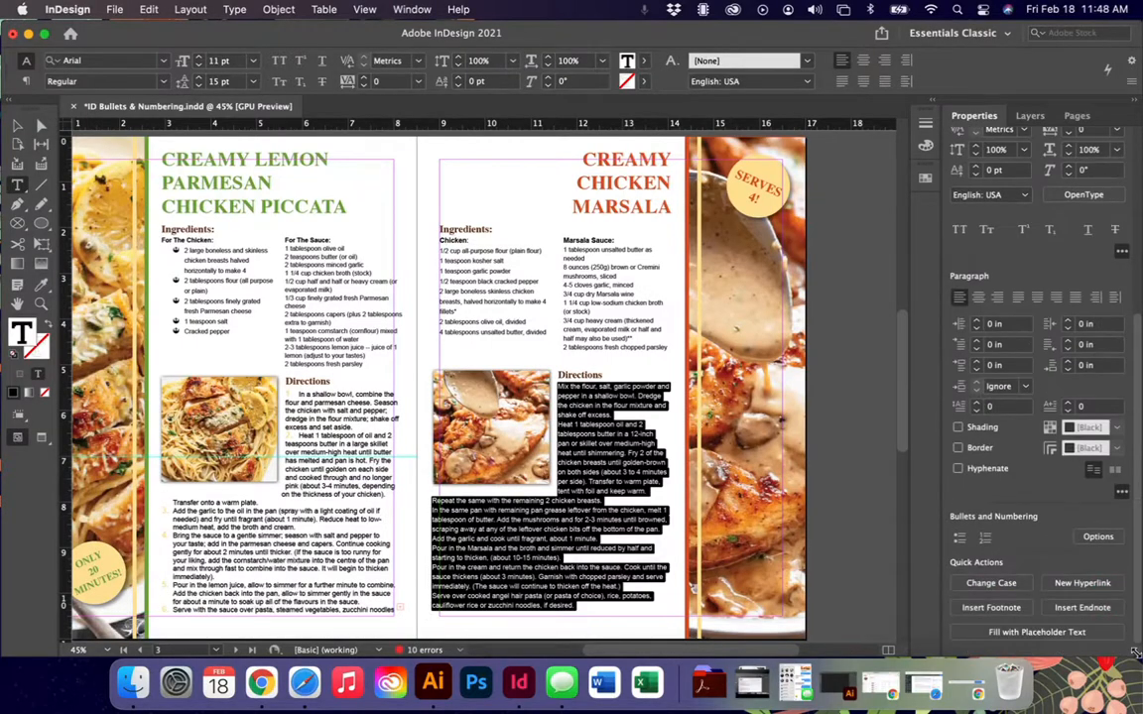
pyautogui.click(985, 536)
# Apply the Numbering Chicken character style to the Marsala directions' numbers and set their alignment to Center.
pyautogui.click(1098, 536)
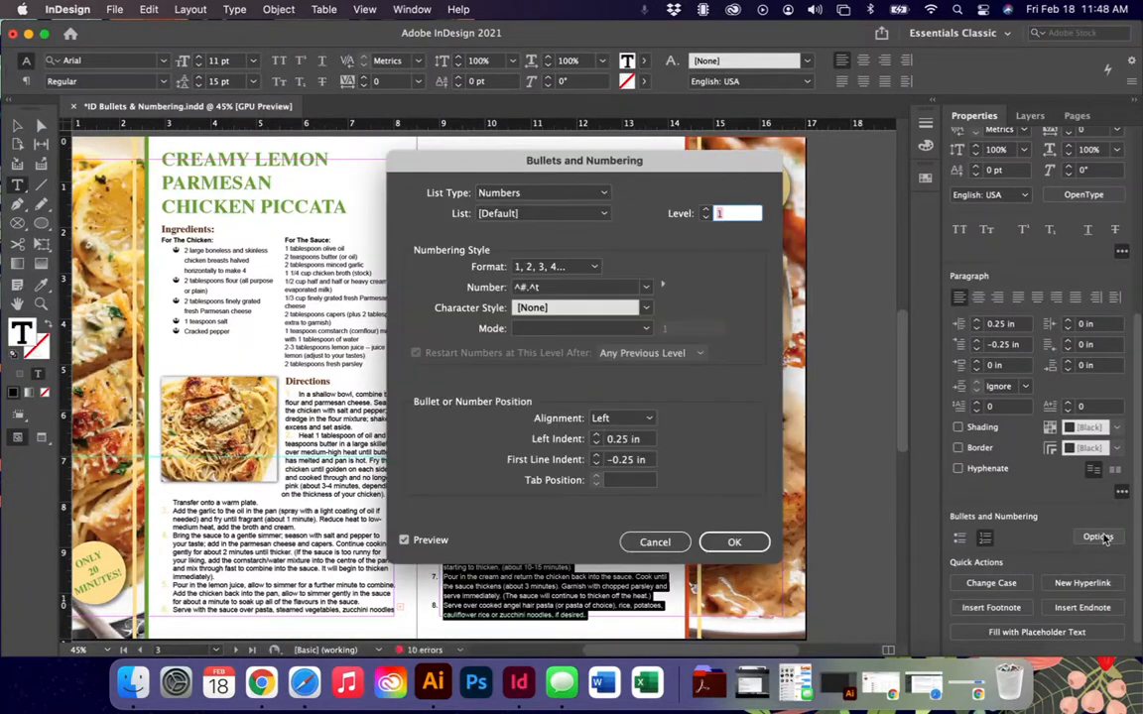
pyautogui.click(645, 309)
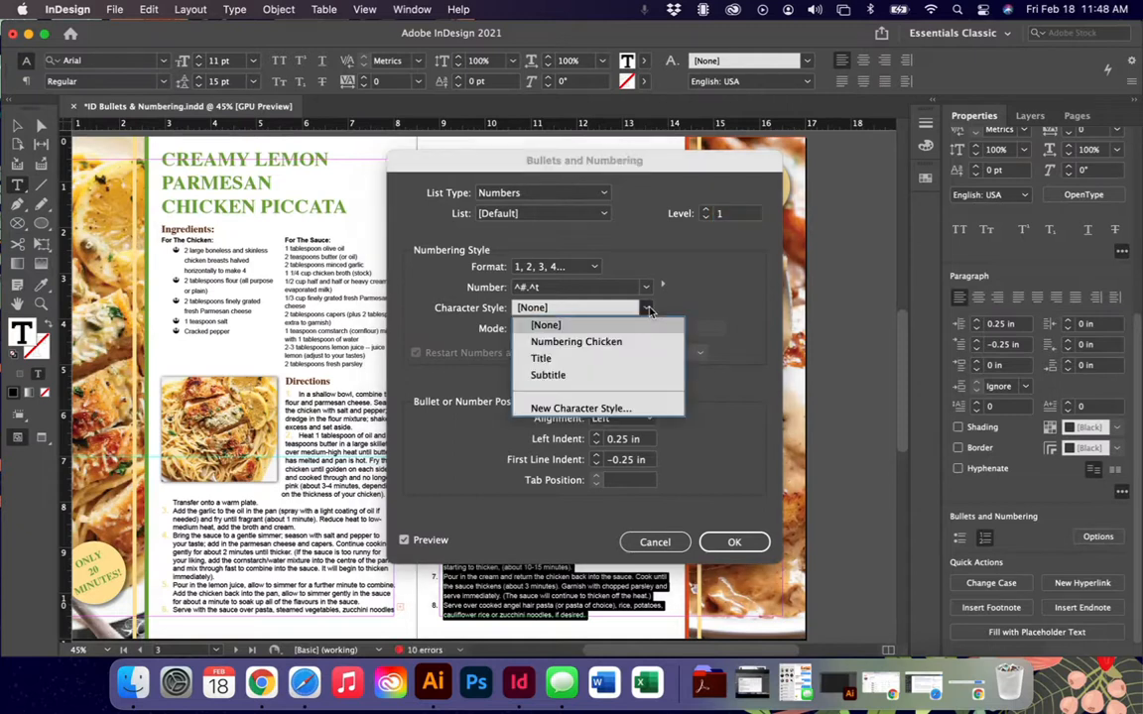
pyautogui.click(578, 341)
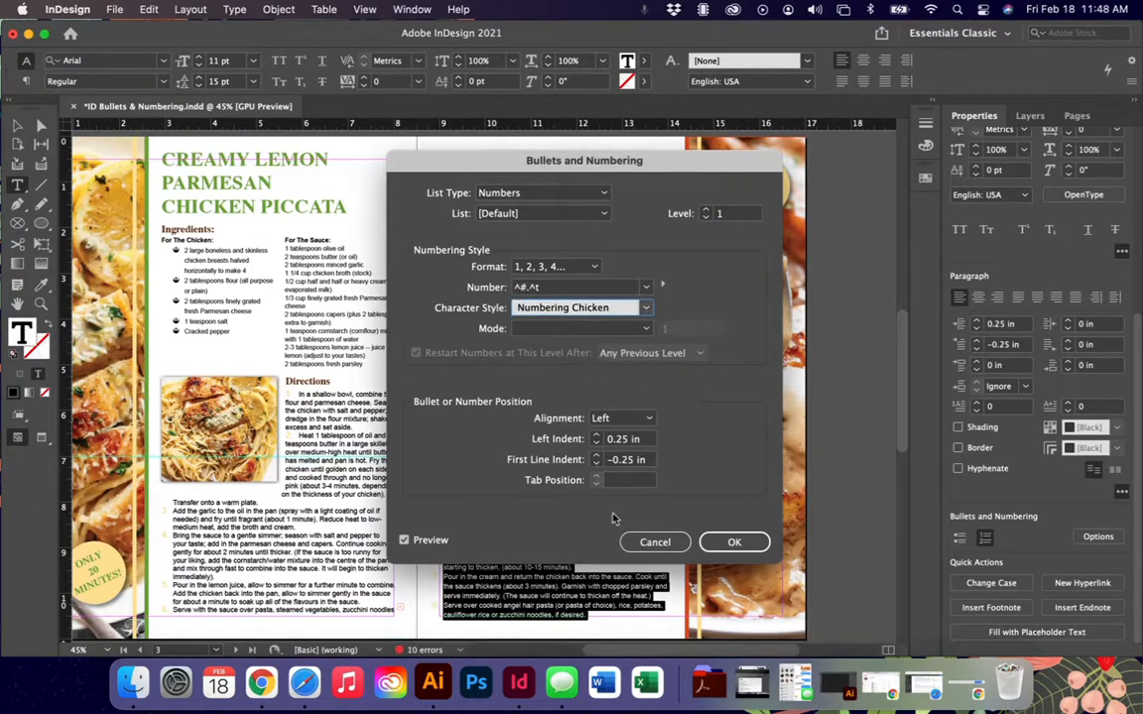
pyautogui.click(621, 417)
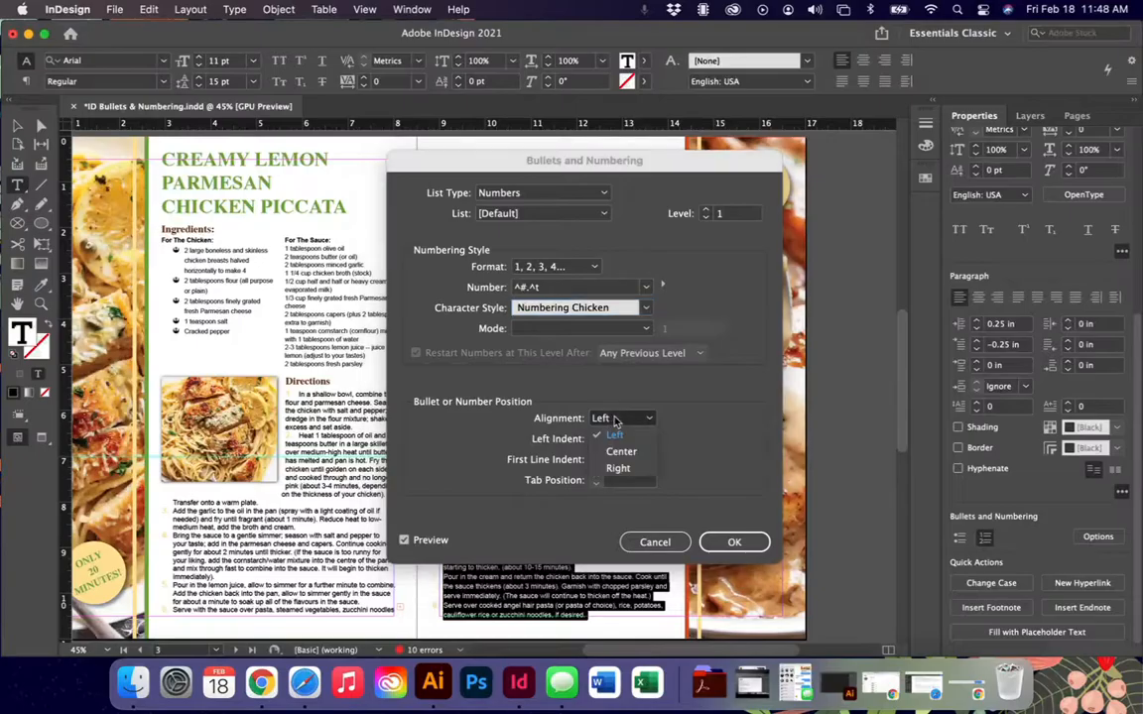
pyautogui.click(621, 453)
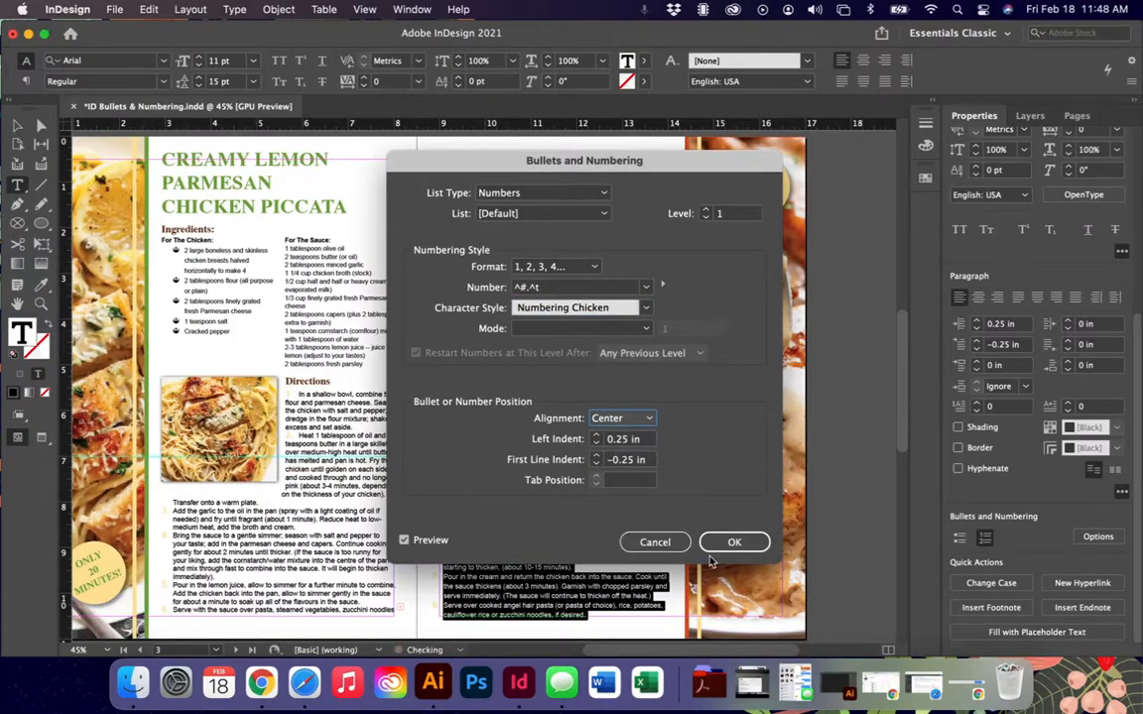
pyautogui.moveTo(448, 157); pyautogui.dragTo(714, 116)
pyautogui.click(999, 501)
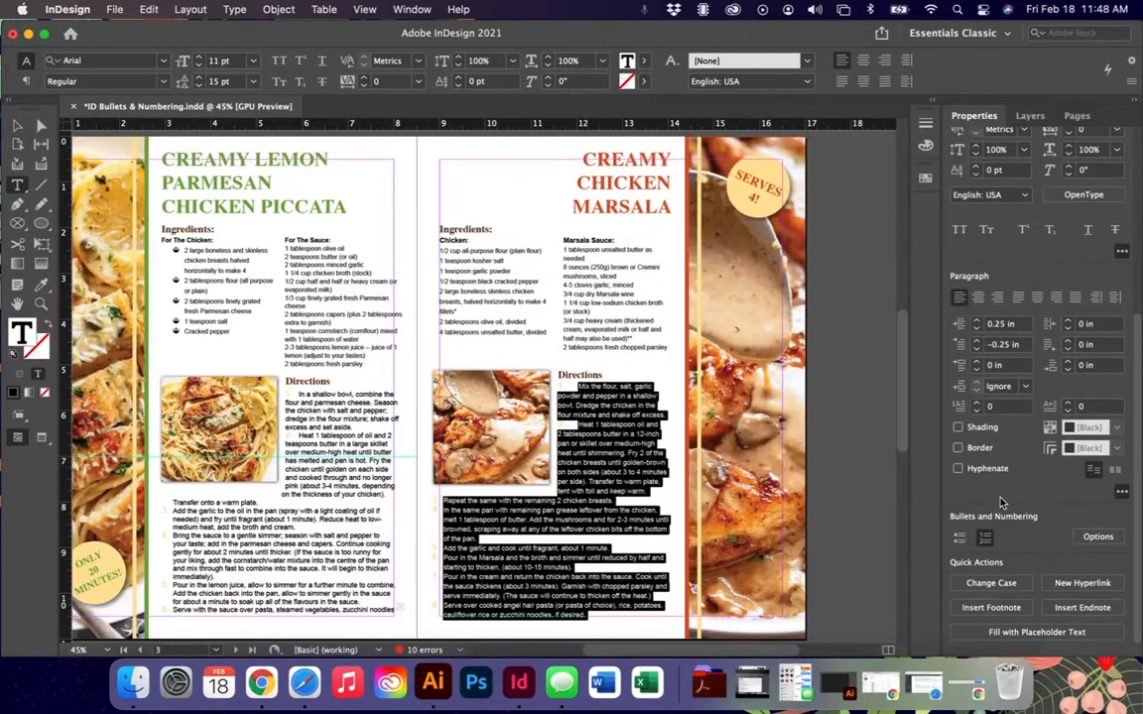